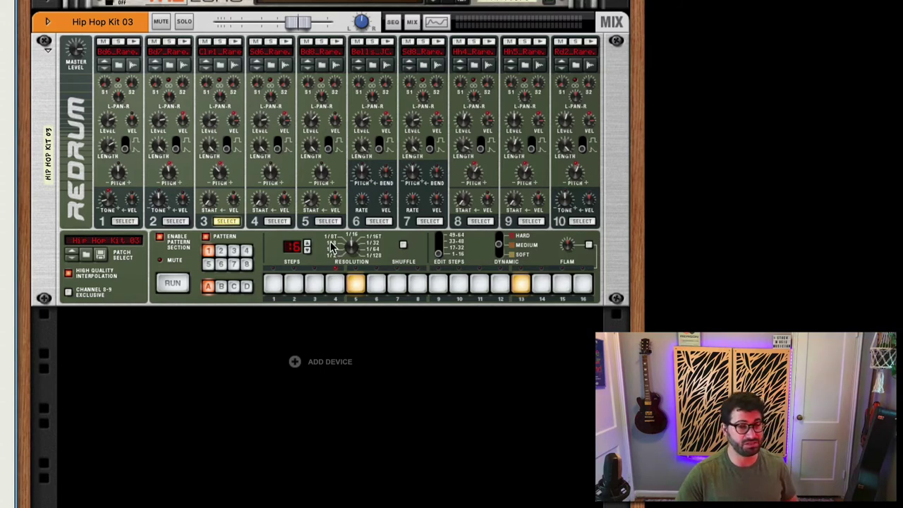
{"action": "key", "text": "space"}
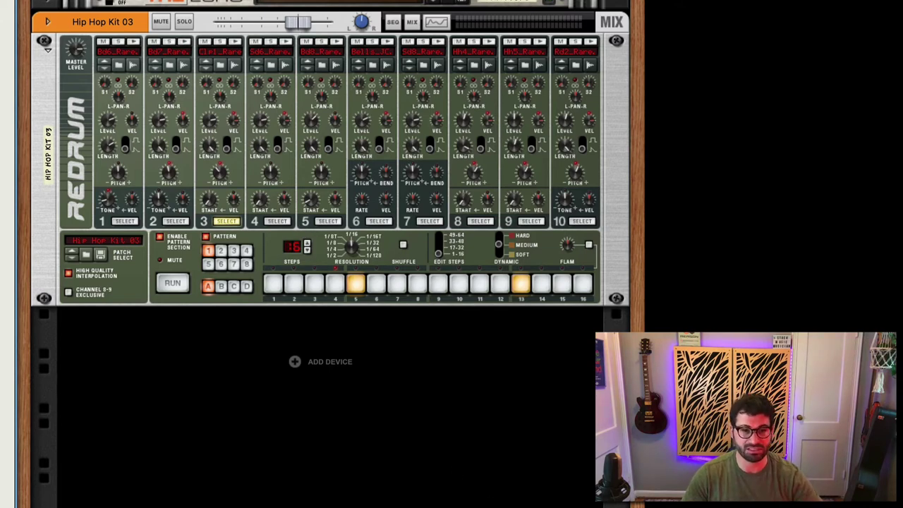
{"action": "key", "text": "F7"}
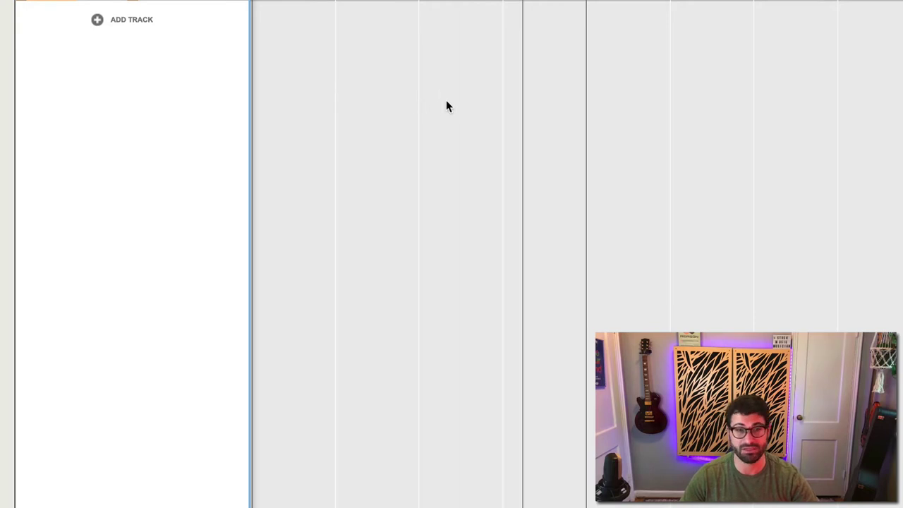
{"action": "key", "text": "F6"}
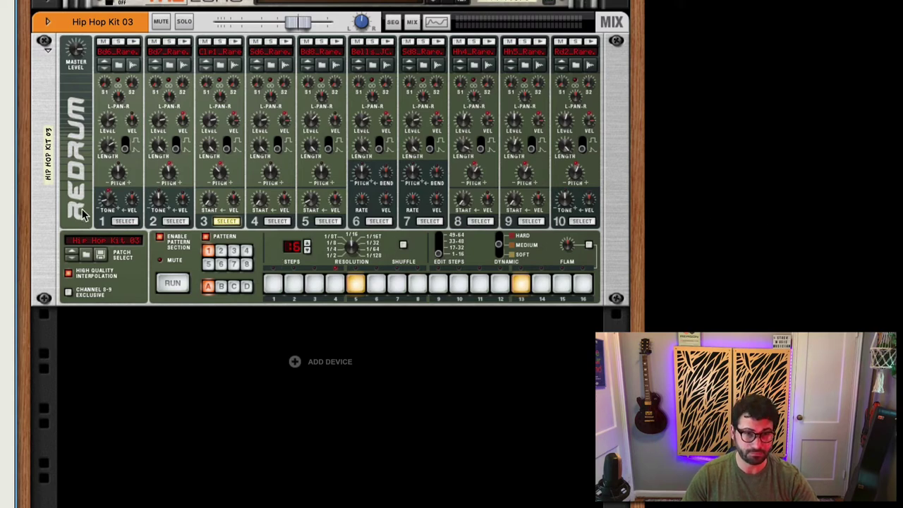
{"action": "left_click", "coordinate": [113, 223]}
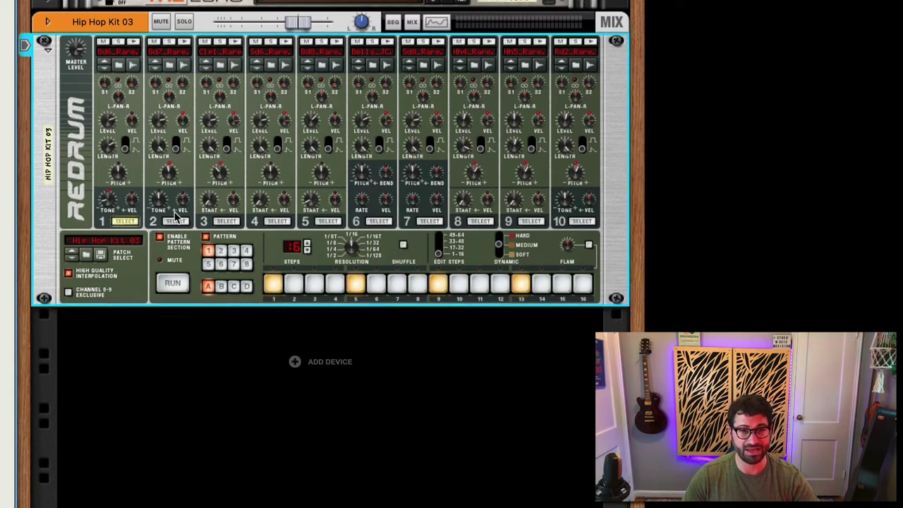
{"action": "left_click", "coordinate": [169, 222]}
{"action": "left_click", "coordinate": [224, 223]}
{"action": "left_click", "coordinate": [125, 222]}
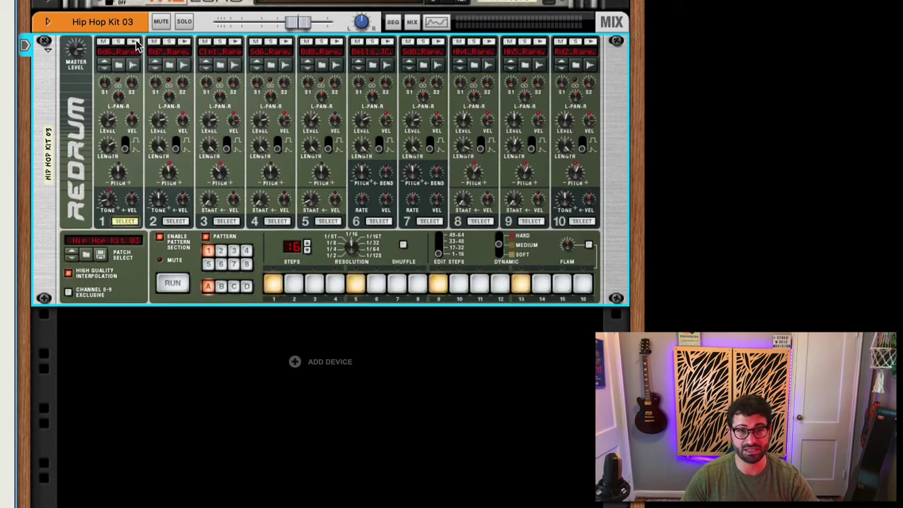
{"action": "left_click", "coordinate": [136, 43]}
{"action": "left_click", "coordinate": [136, 43]}
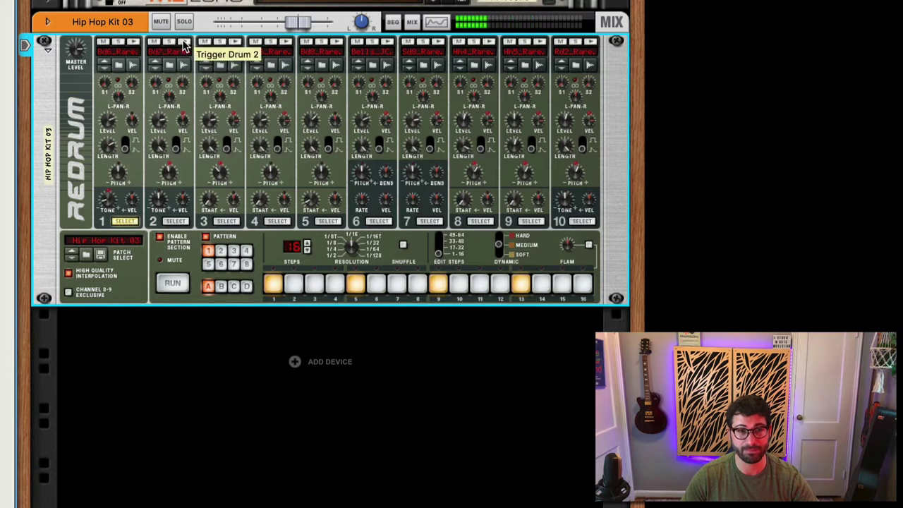
{"action": "left_click", "coordinate": [184, 43]}
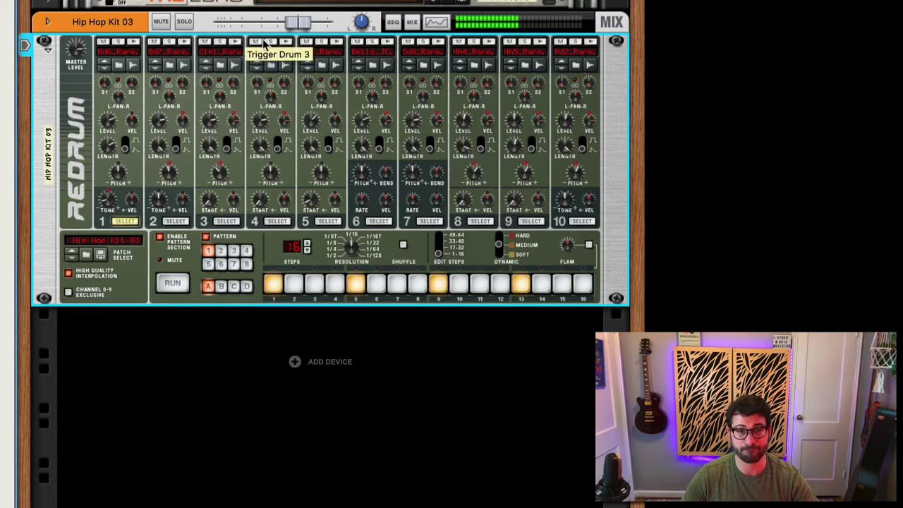
{"action": "left_click", "coordinate": [286, 42]}
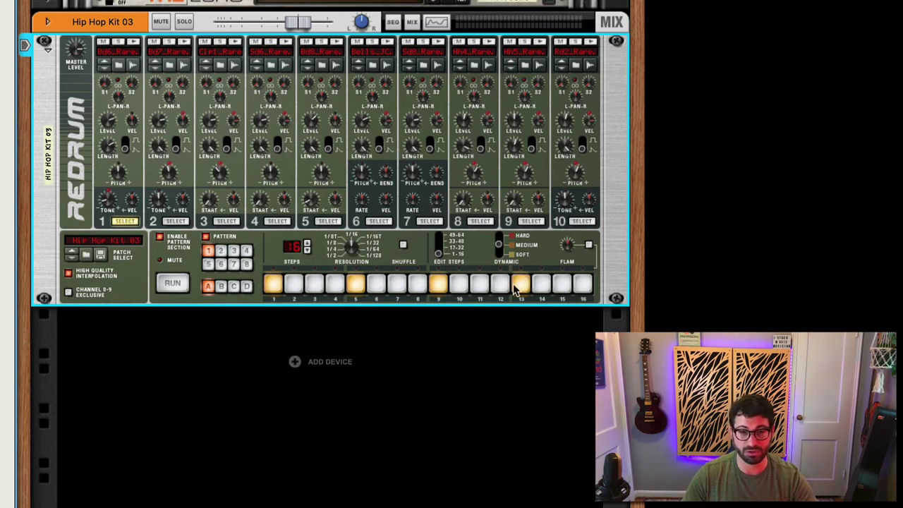
- Preview the third and fourth drum patterns and audition the Redrum beat
{"action": "left_click", "coordinate": [221, 221]}
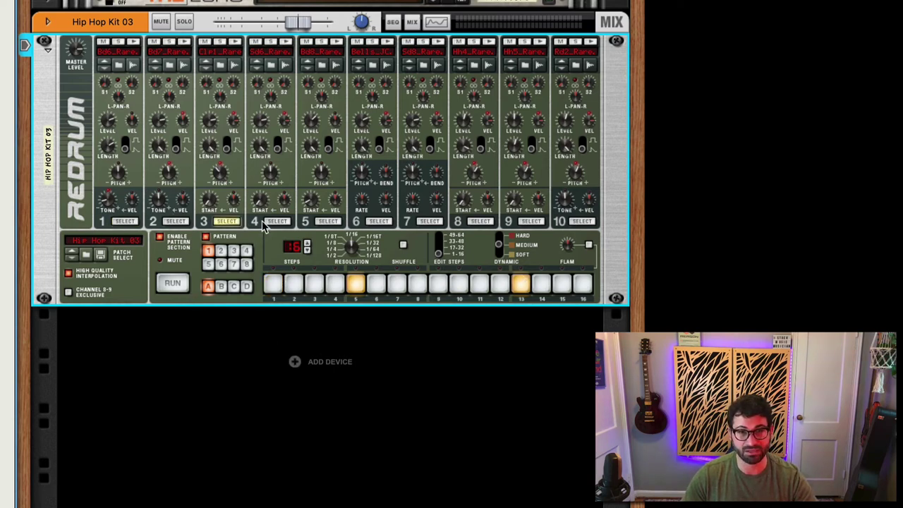
{"action": "left_click", "coordinate": [269, 223]}
{"action": "left_click", "coordinate": [216, 222]}
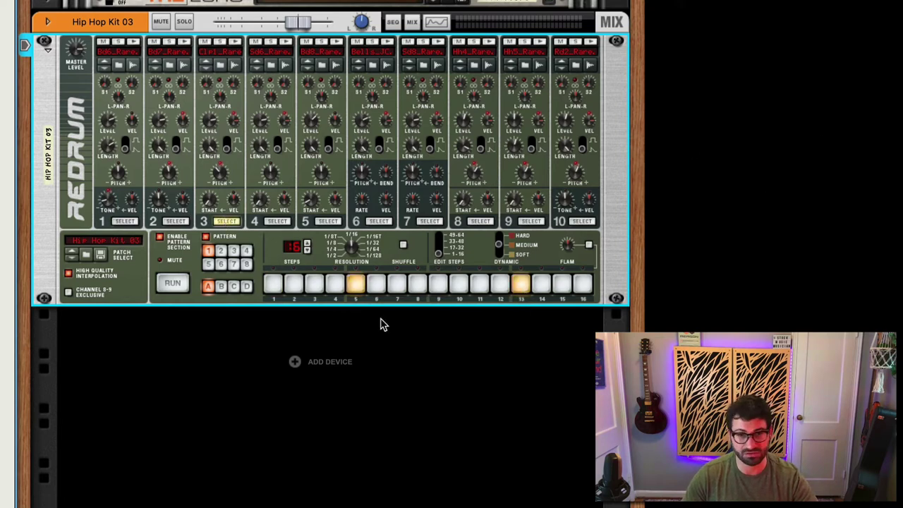
{"action": "left_click", "coordinate": [161, 290]}
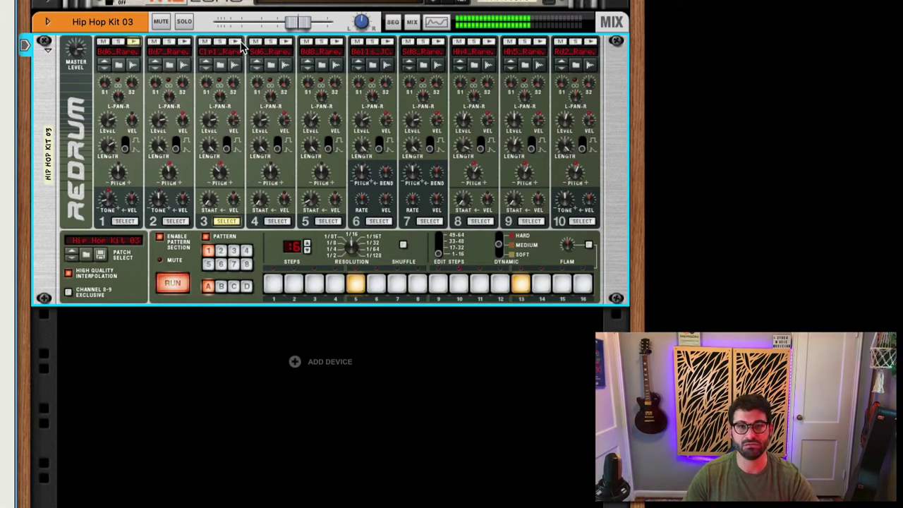
{"action": "key", "text": "space"}
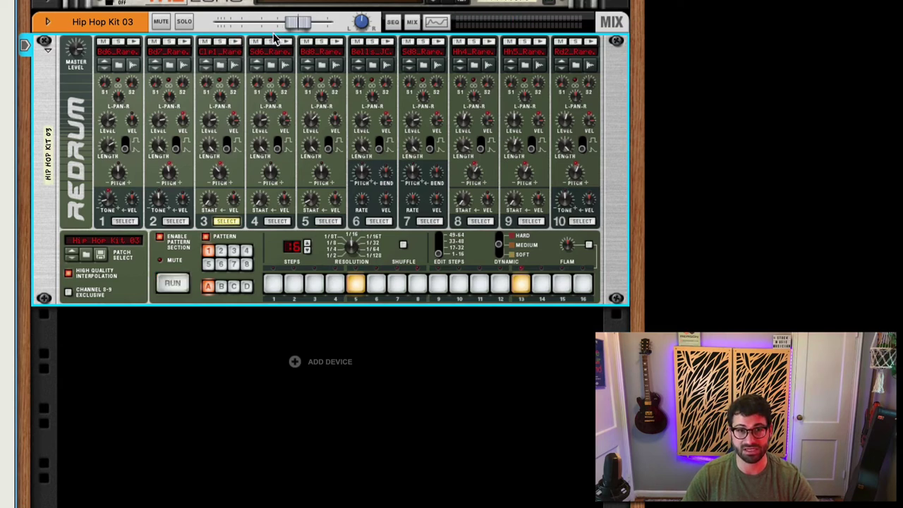
- Add hits on steps 5 and 13 for the fourth drum and audition them
{"action": "left_click", "coordinate": [278, 222]}
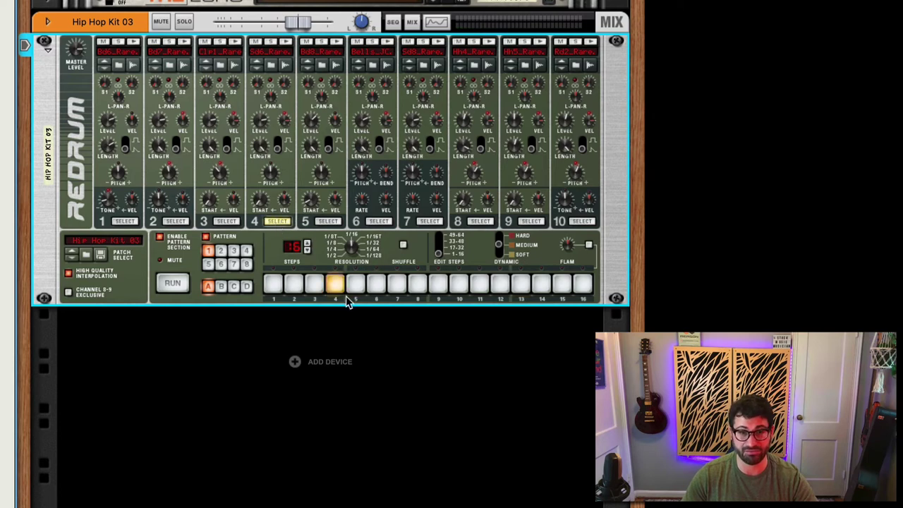
{"action": "left_click", "coordinate": [355, 289]}
{"action": "left_click", "coordinate": [520, 284]}
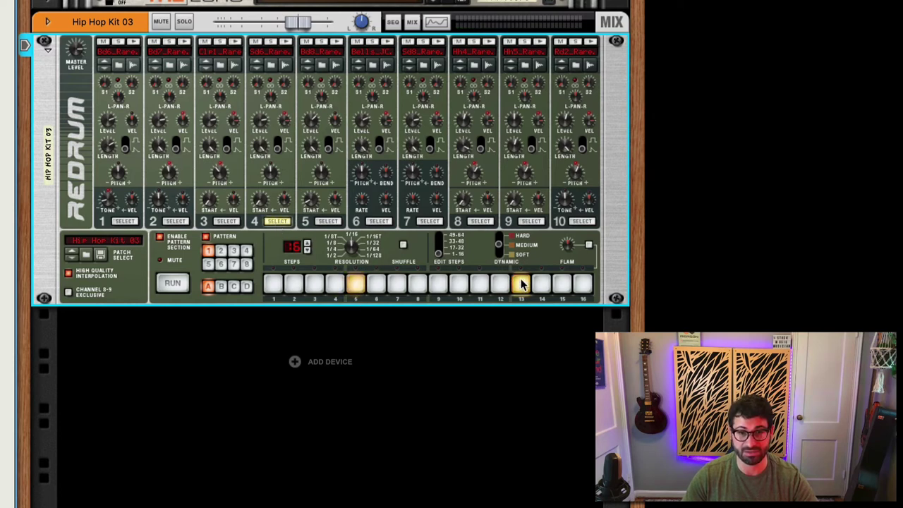
{"action": "left_click", "coordinate": [173, 283]}
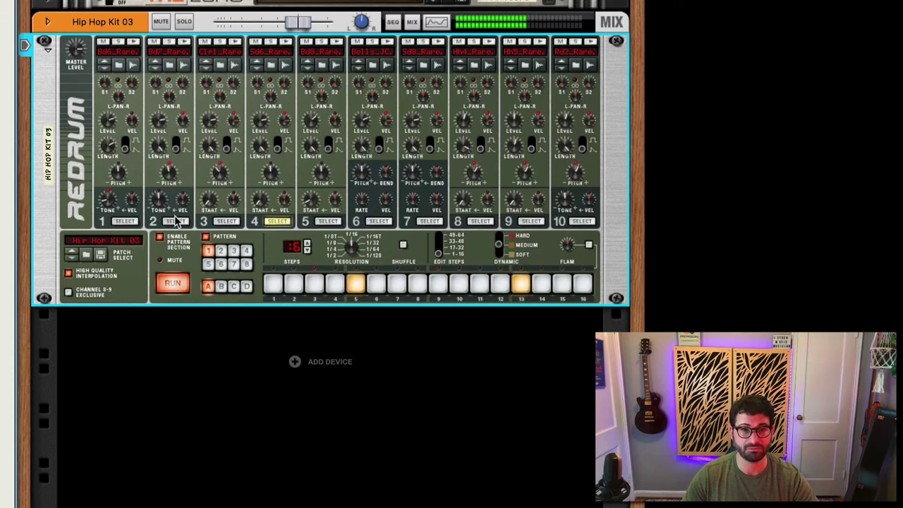
- Give the second drum hits on steps 1, 5, 9 and 13, then stop playback
{"action": "left_click", "coordinate": [175, 221]}
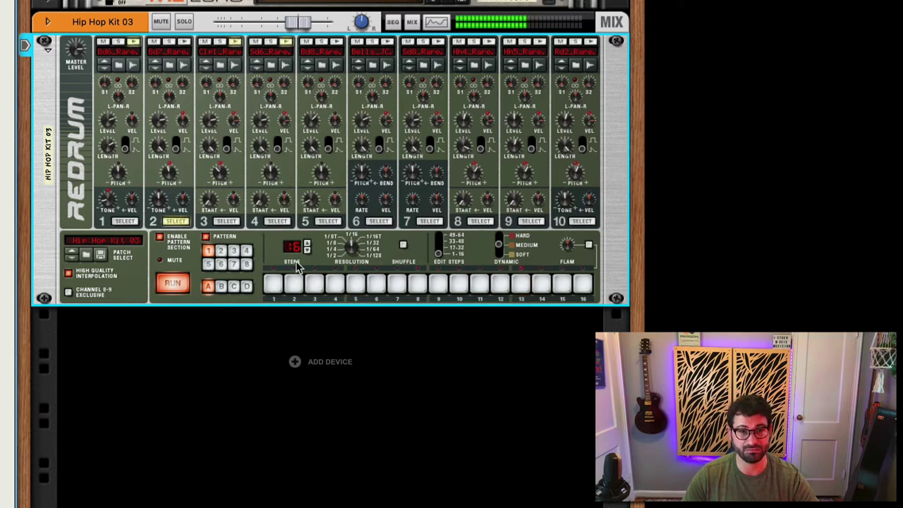
{"action": "left_click", "coordinate": [275, 283]}
{"action": "left_click", "coordinate": [356, 283]}
{"action": "left_click", "coordinate": [438, 283]}
{"action": "left_click", "coordinate": [522, 284]}
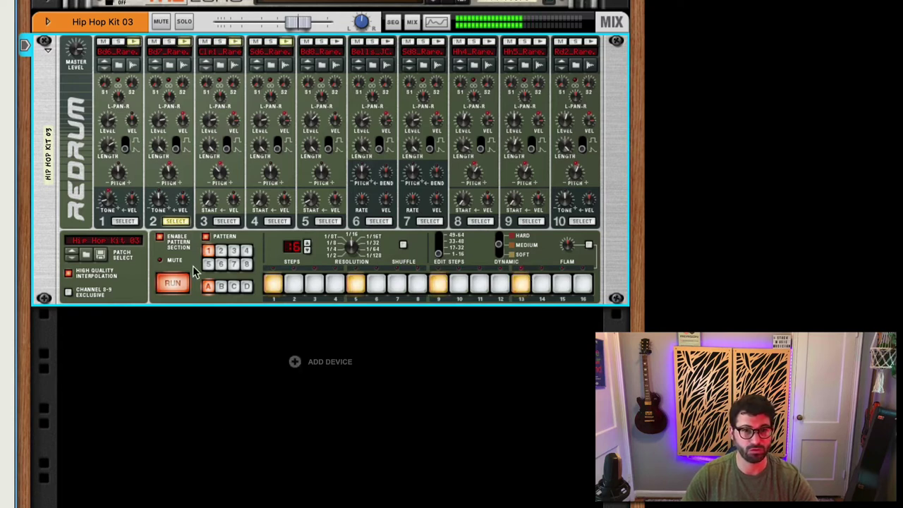
{"action": "left_click", "coordinate": [172, 283]}
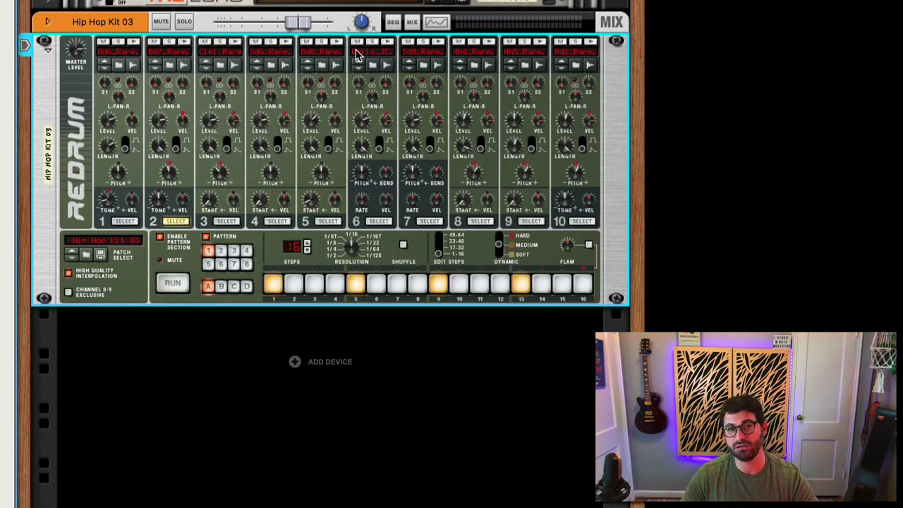
{"action": "left_click", "coordinate": [133, 222]}
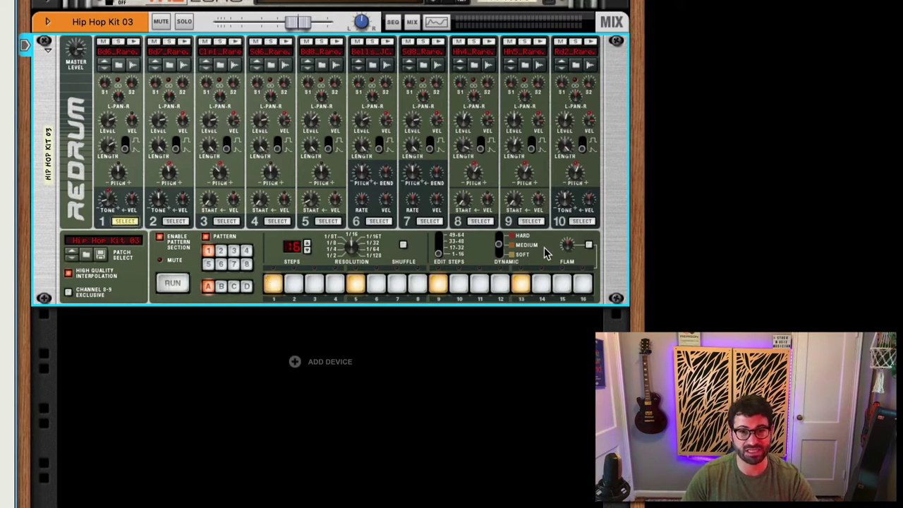
- Make kick step 1 a Hard accent, solo the kick channel while playing, then stop
{"action": "left_click", "coordinate": [500, 241]}
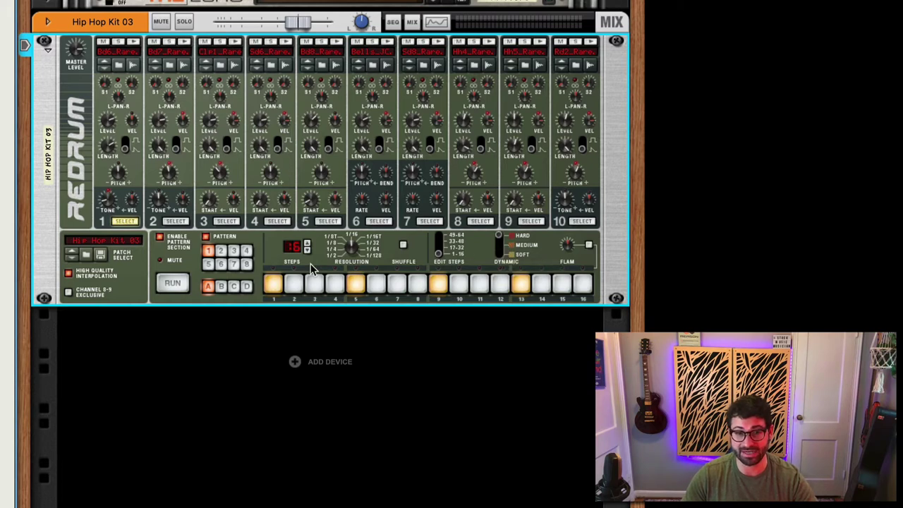
{"action": "left_click", "coordinate": [274, 288]}
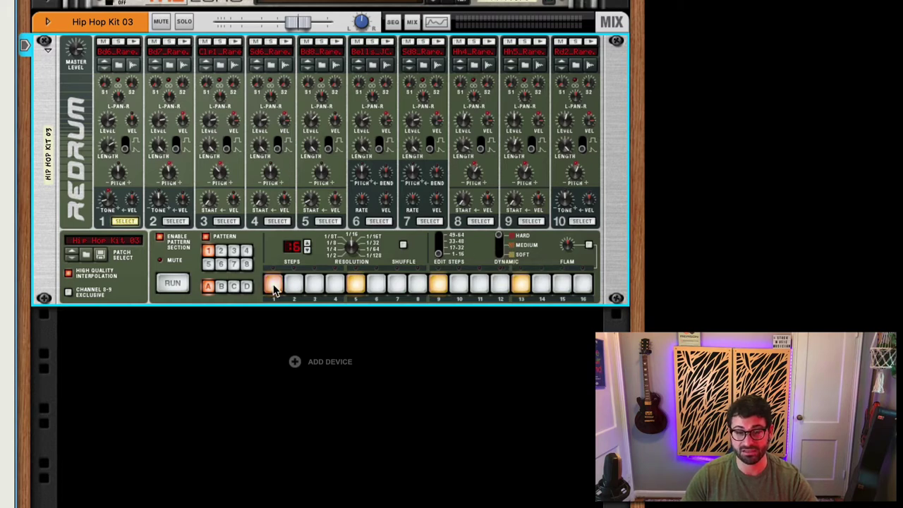
{"action": "left_click", "coordinate": [170, 288]}
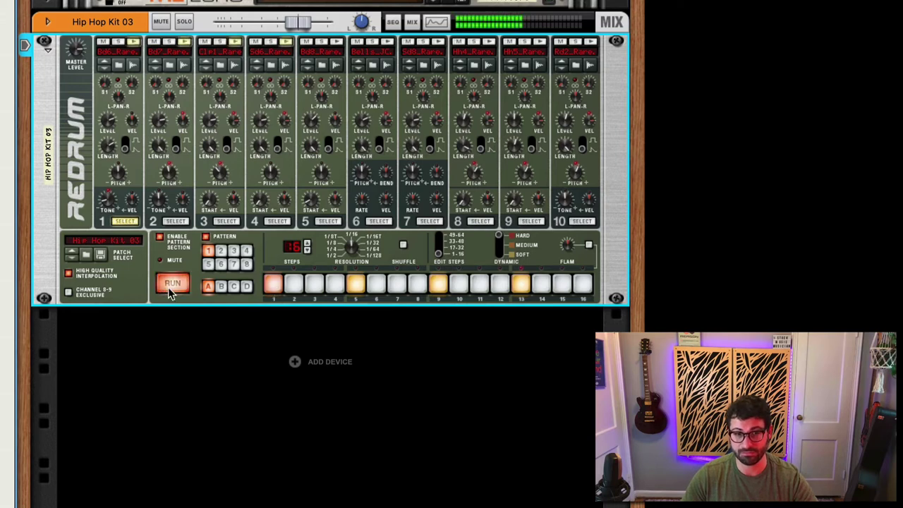
{"action": "left_click", "coordinate": [118, 43]}
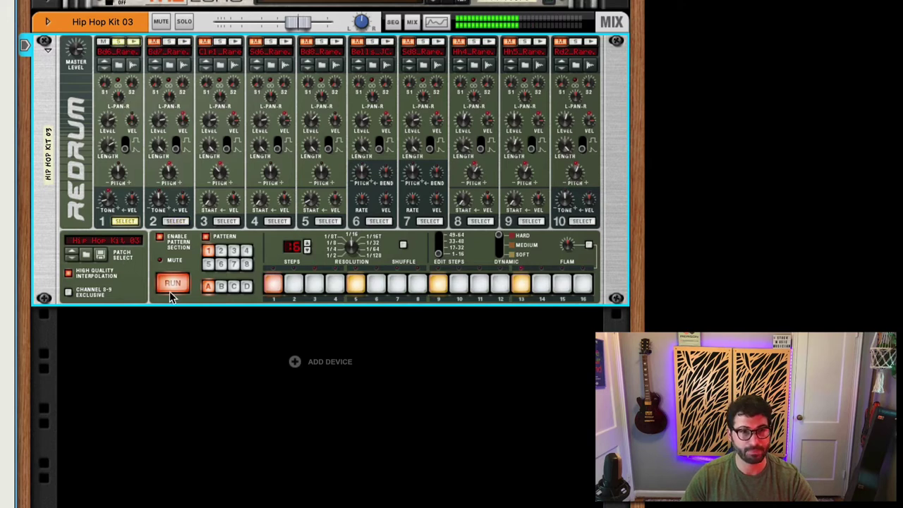
{"action": "key", "text": "space"}
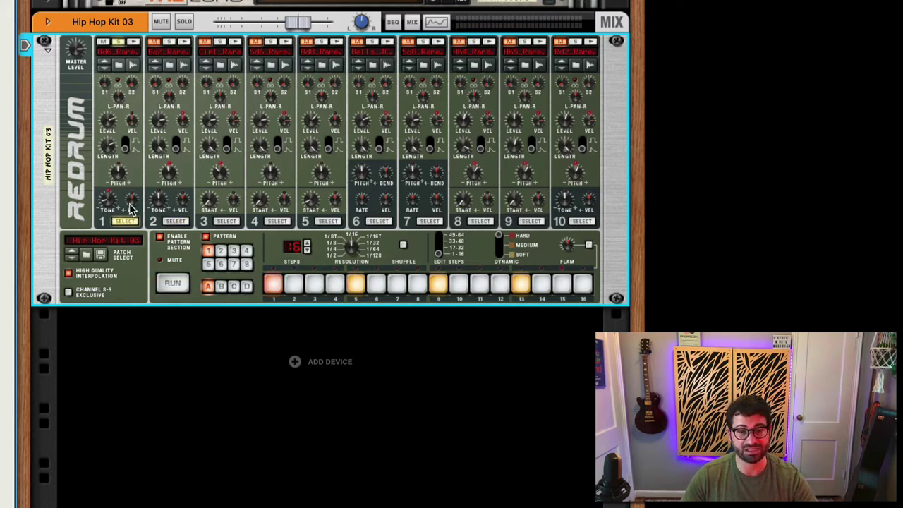
- Raise the kick's Tone to 18 and tweak its velocity-to-tone amount while auditioning
{"action": "mouse_move", "coordinate": [136, 208]}
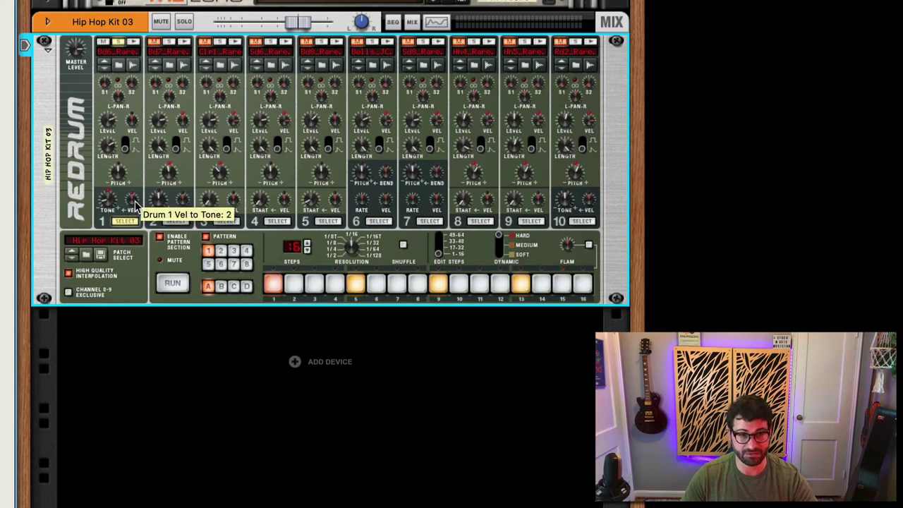
{"action": "left_click_drag", "start_coordinate": [136, 205], "coordinate": [139, 198]}
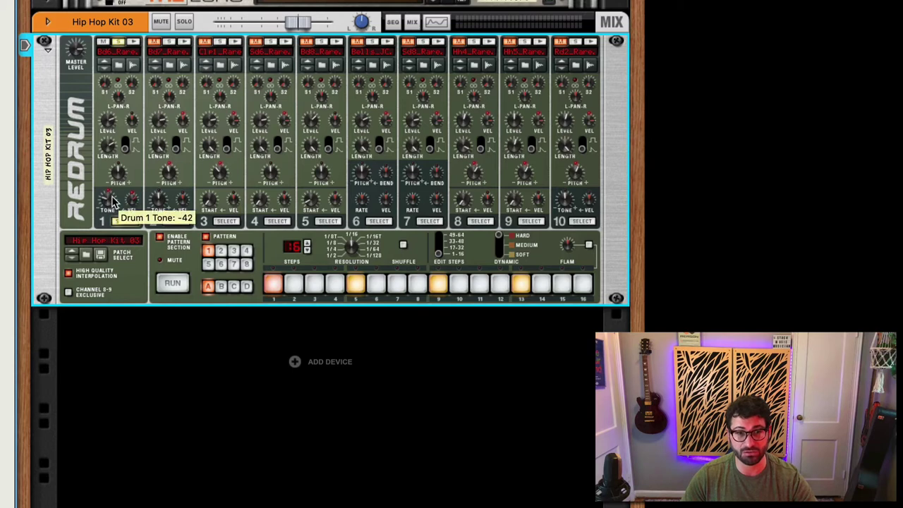
{"action": "left_click_drag", "start_coordinate": [116, 202], "coordinate": [136, 168]}
{"action": "mouse_move", "coordinate": [136, 204]}
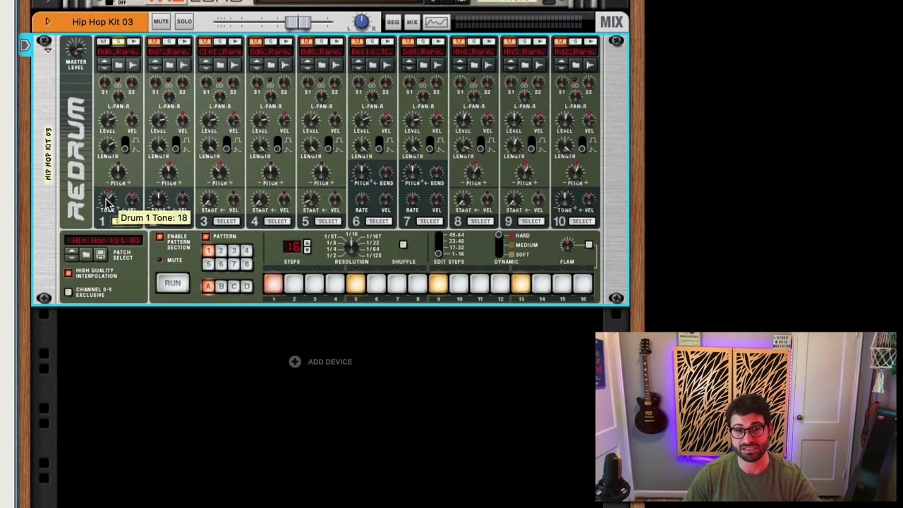
{"action": "left_click", "coordinate": [173, 283]}
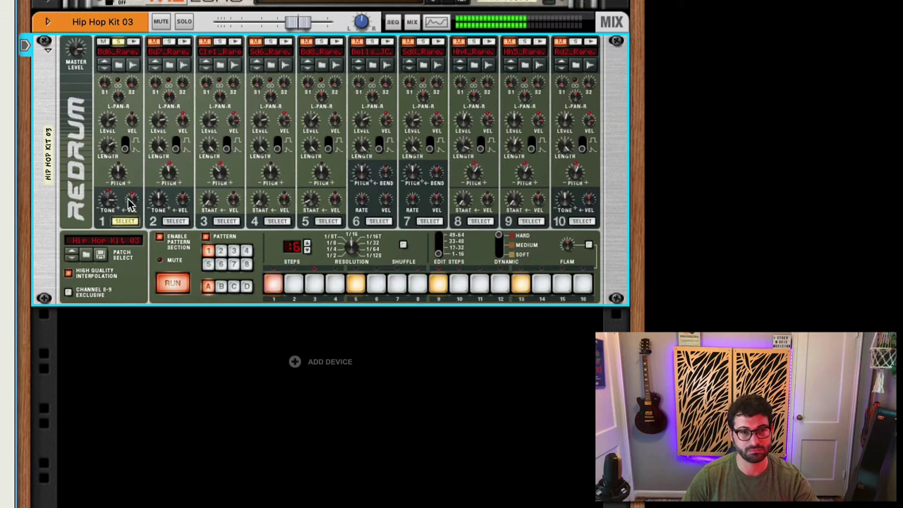
{"action": "mouse_move", "coordinate": [123, 215]}
{"action": "left_mouse_down"}
{"action": "mouse_move", "coordinate": [121, 240]}
{"action": "mouse_move", "coordinate": [118, 217]}
{"action": "left_mouse_up"}
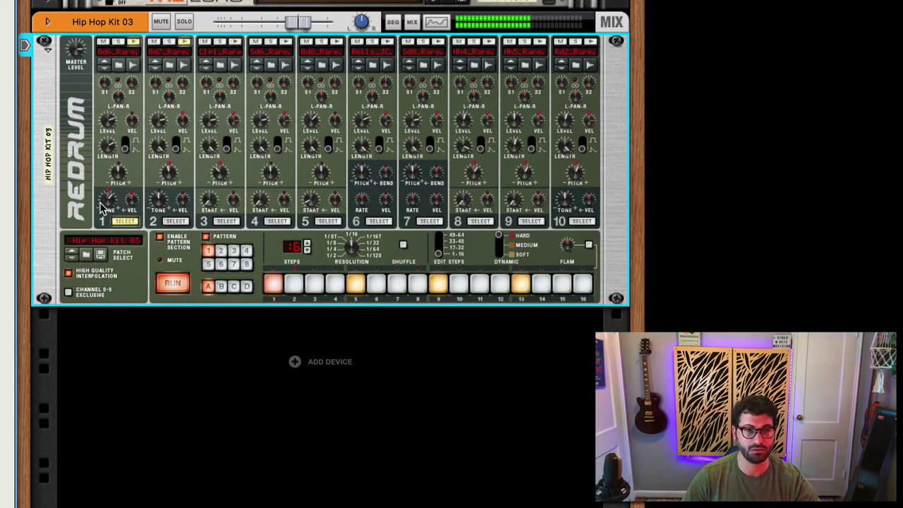
- Audition the pattern and lower Drum 1's velocity-to-level amount to 18, then stop
{"action": "key", "text": "space"}
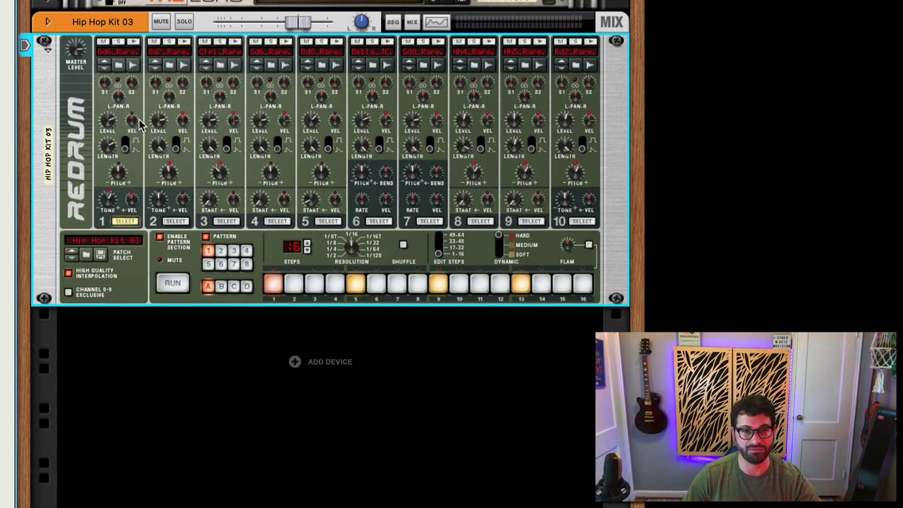
{"action": "left_click_drag", "start_coordinate": [135, 121], "coordinate": [141, 120]}
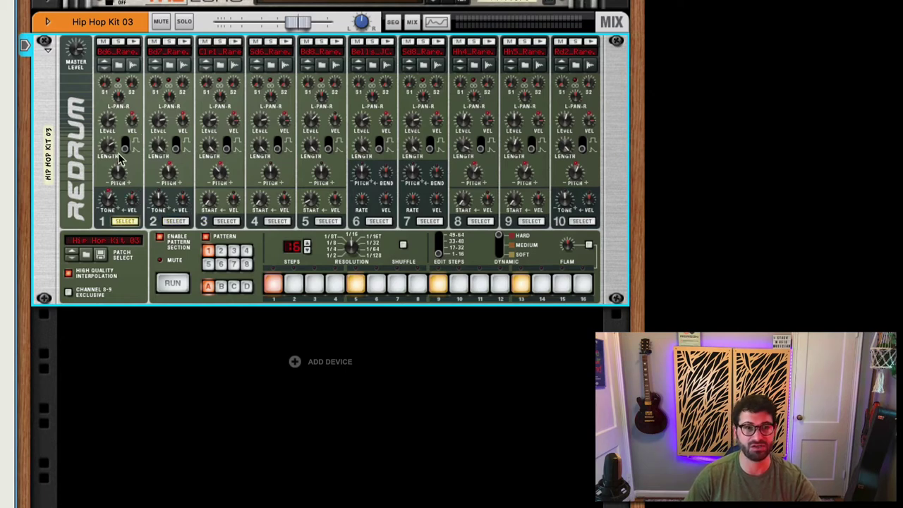
{"action": "mouse_move", "coordinate": [131, 120]}
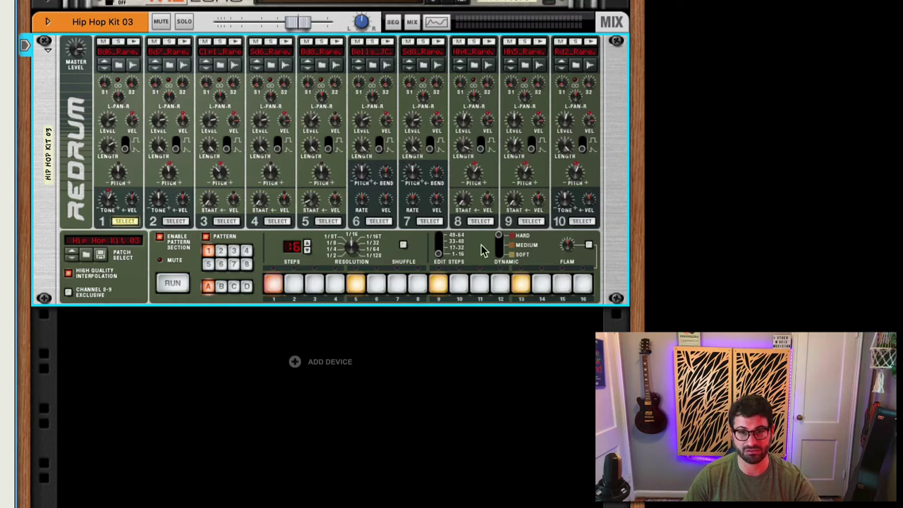
{"action": "key", "text": "space"}
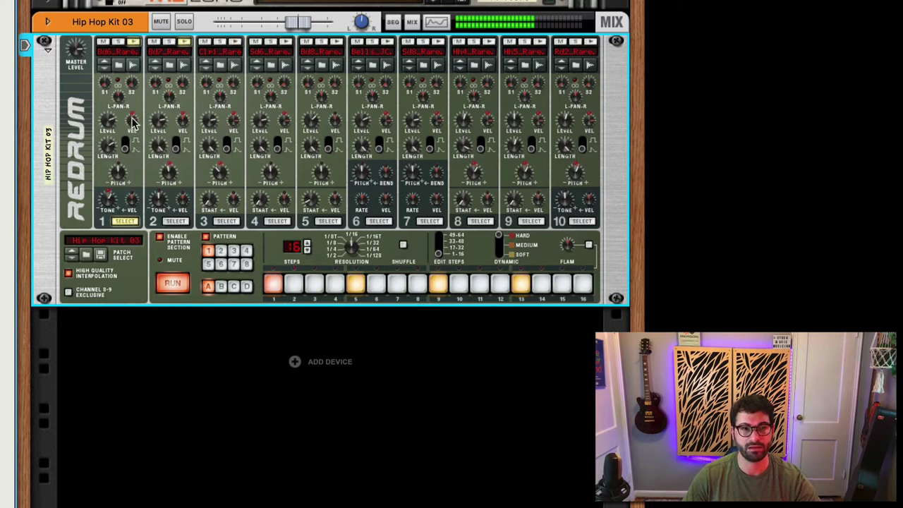
{"action": "left_click_drag", "start_coordinate": [131, 119], "coordinate": [132, 126]}
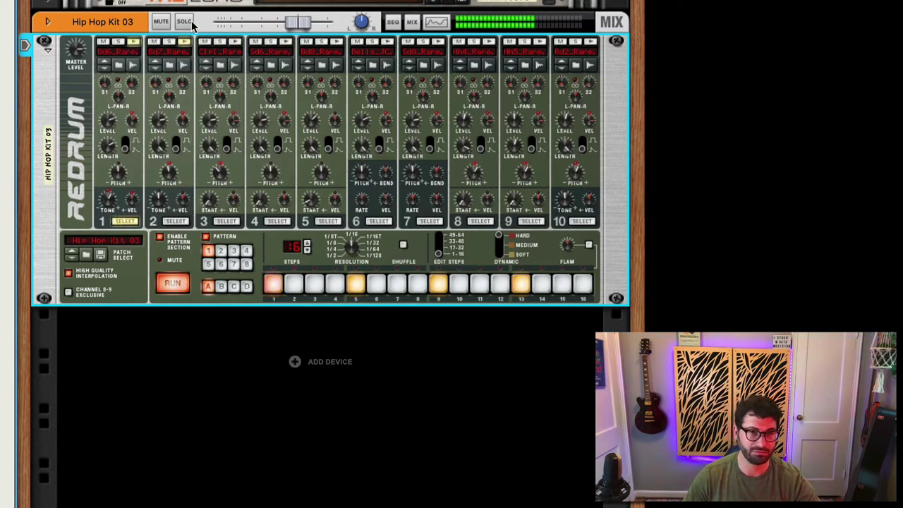
{"action": "left_click", "coordinate": [172, 283]}
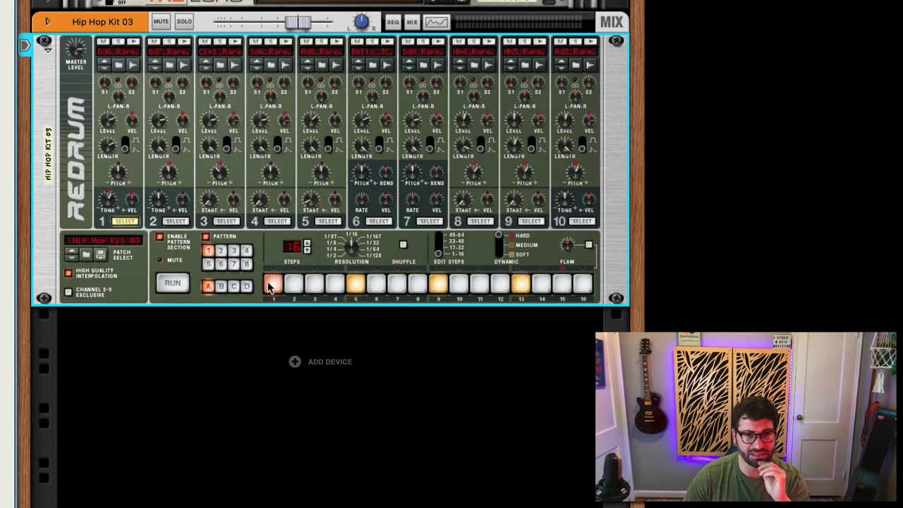
- Make drum 3's step 5 harder, set sample start to 16 and velocity-to-level to 0
{"action": "left_click", "coordinate": [223, 221]}
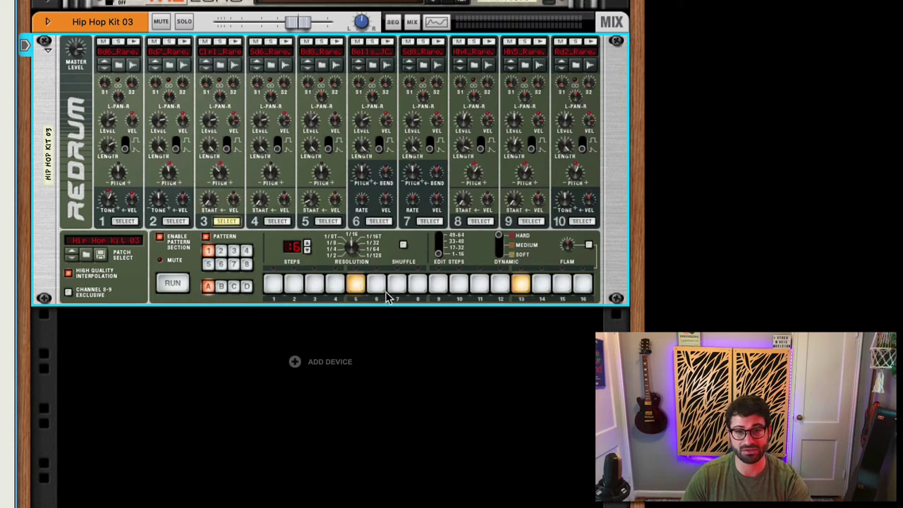
{"action": "left_click", "coordinate": [355, 283]}
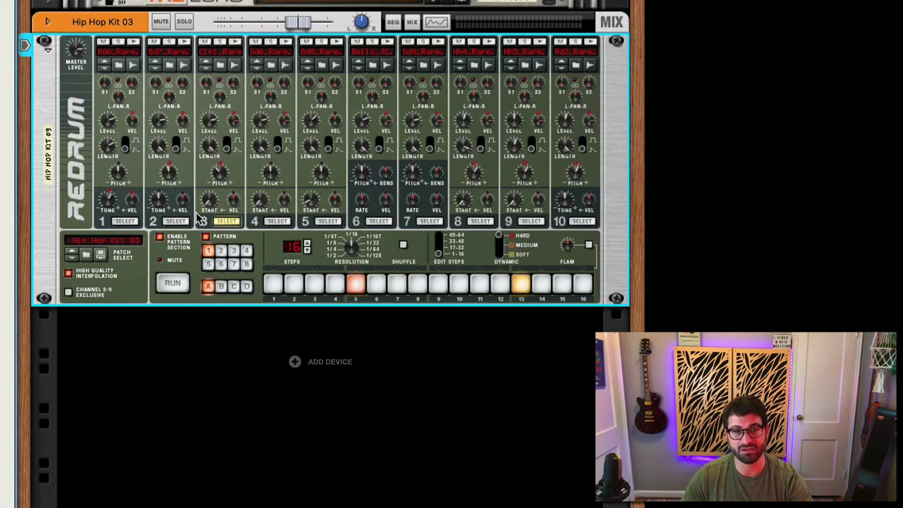
{"action": "left_click_drag", "start_coordinate": [206, 206], "coordinate": [212, 200]}
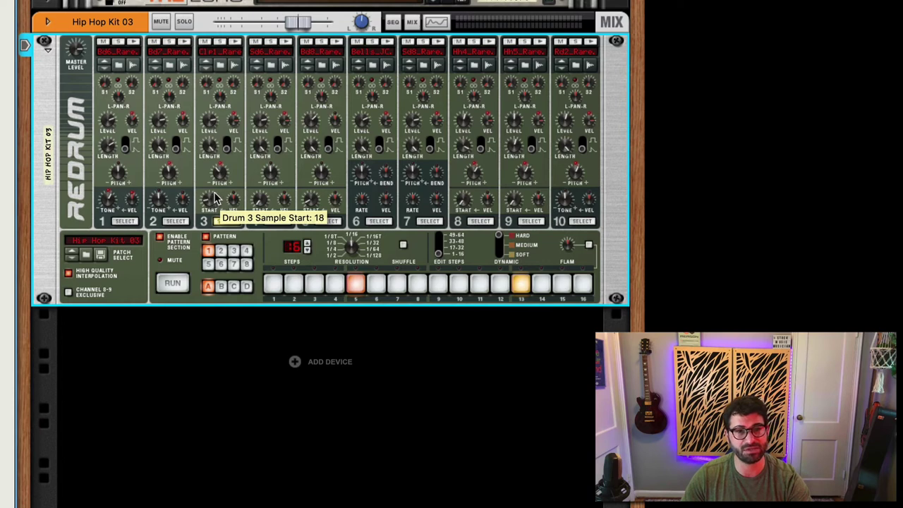
{"action": "left_click_drag", "start_coordinate": [235, 202], "coordinate": [238, 209]}
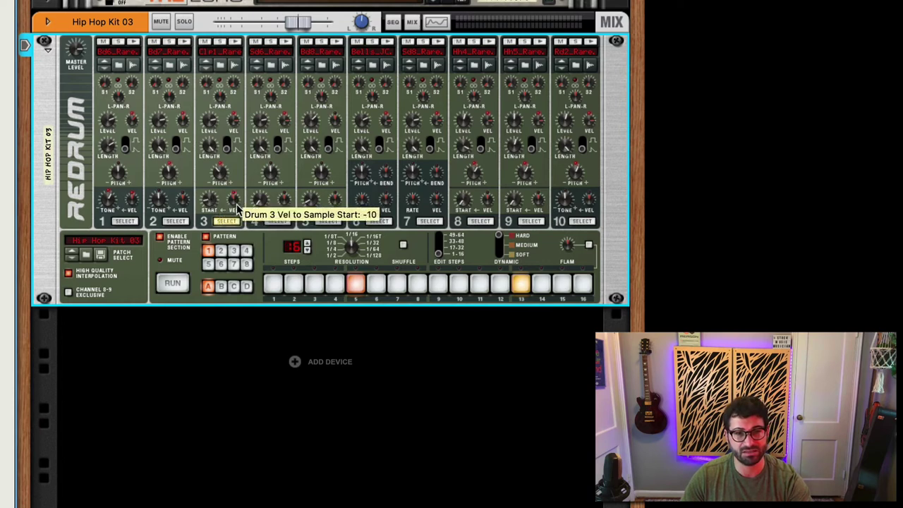
{"action": "left_click", "coordinate": [354, 284]}
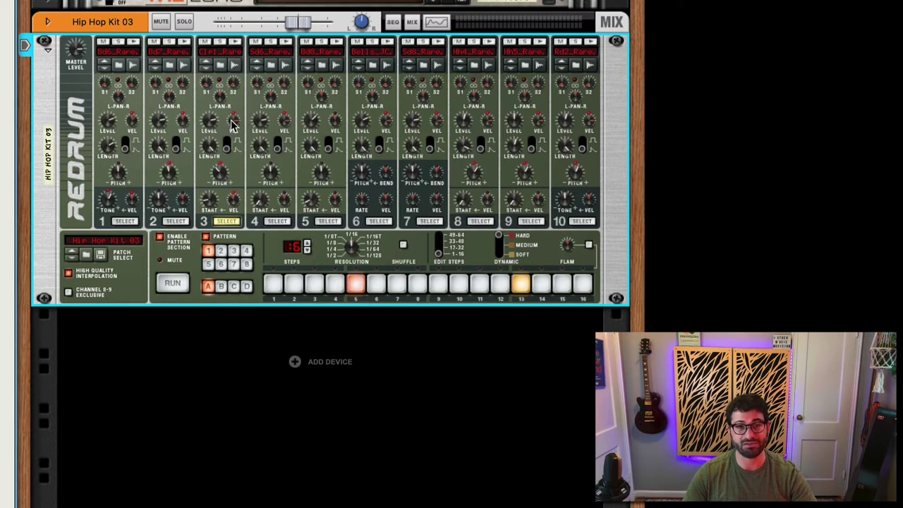
{"action": "left_click_drag", "start_coordinate": [233, 130], "coordinate": [237, 143]}
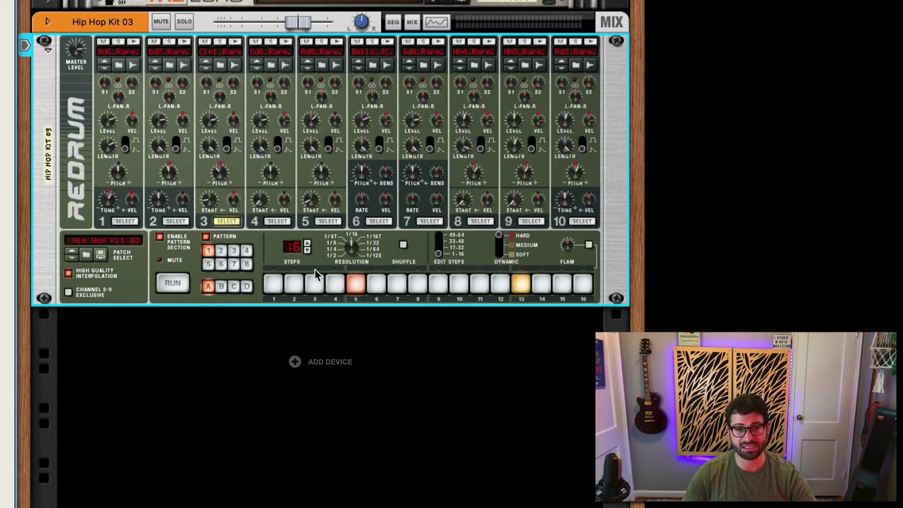
- Solo drum 3, play the pattern and fine-tune its velocity-to-start to -4
{"action": "left_click", "coordinate": [219, 42]}
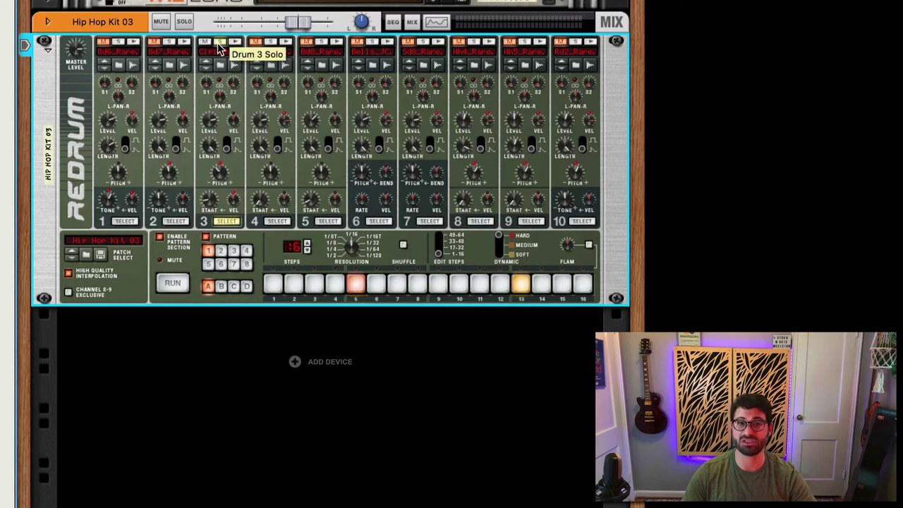
{"action": "left_click", "coordinate": [173, 285]}
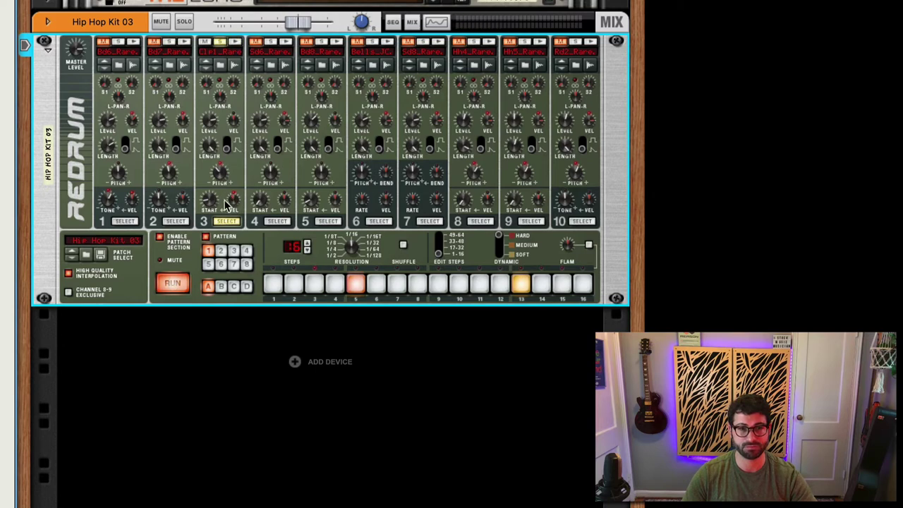
{"action": "mouse_move", "coordinate": [235, 204]}
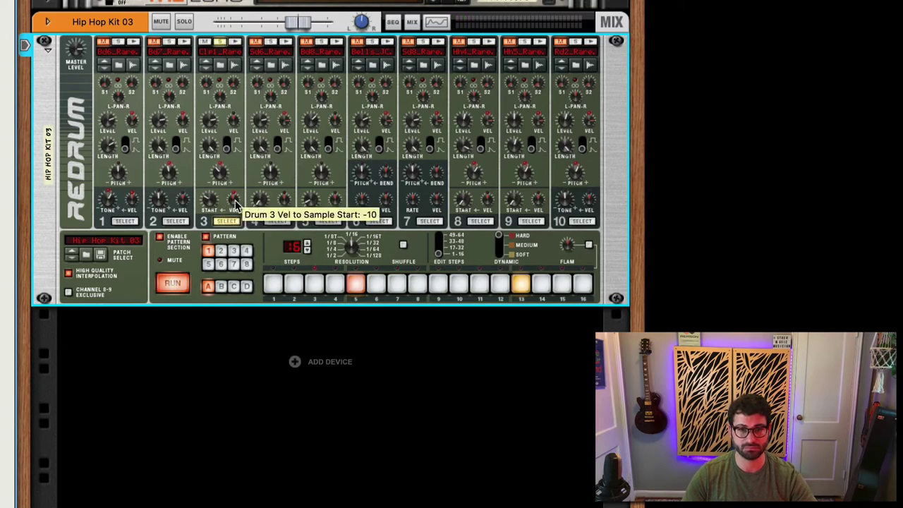
{"action": "left_click_drag", "start_coordinate": [236, 204], "coordinate": [239, 181]}
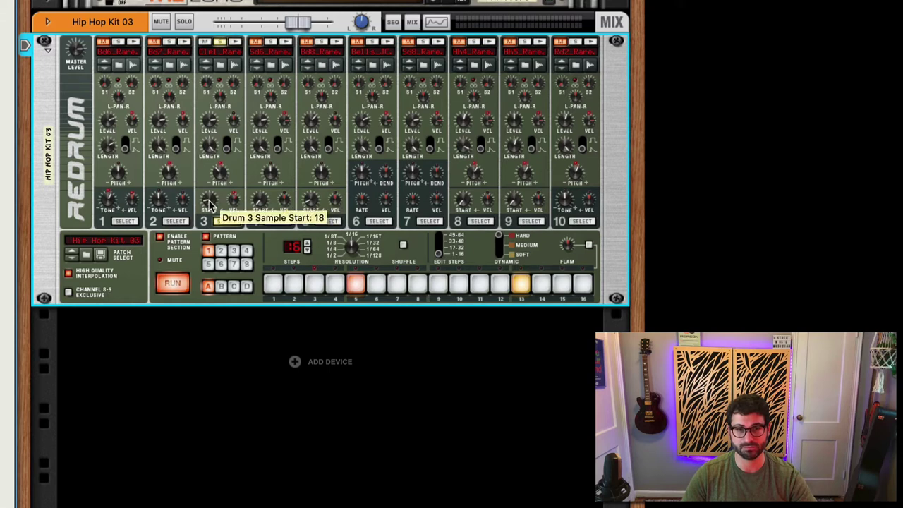
{"action": "mouse_move", "coordinate": [234, 205]}
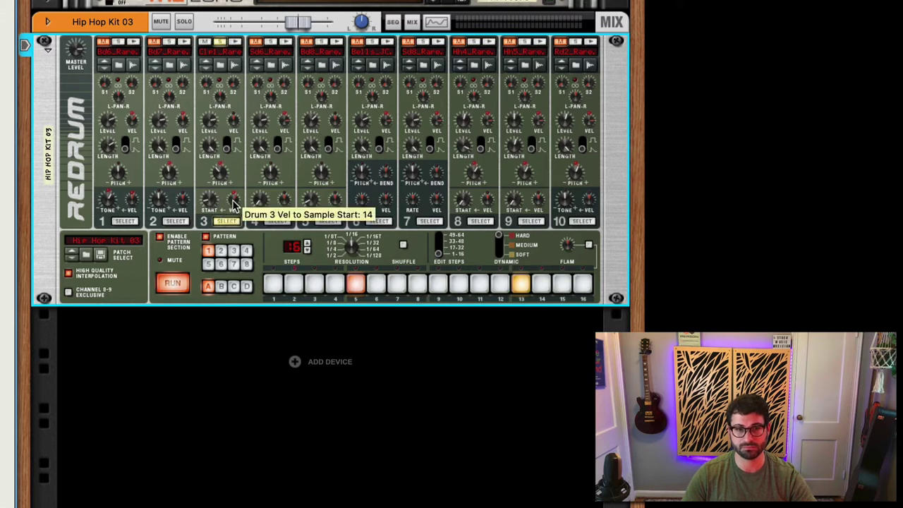
{"action": "left_click_drag", "start_coordinate": [234, 205], "coordinate": [226, 224]}
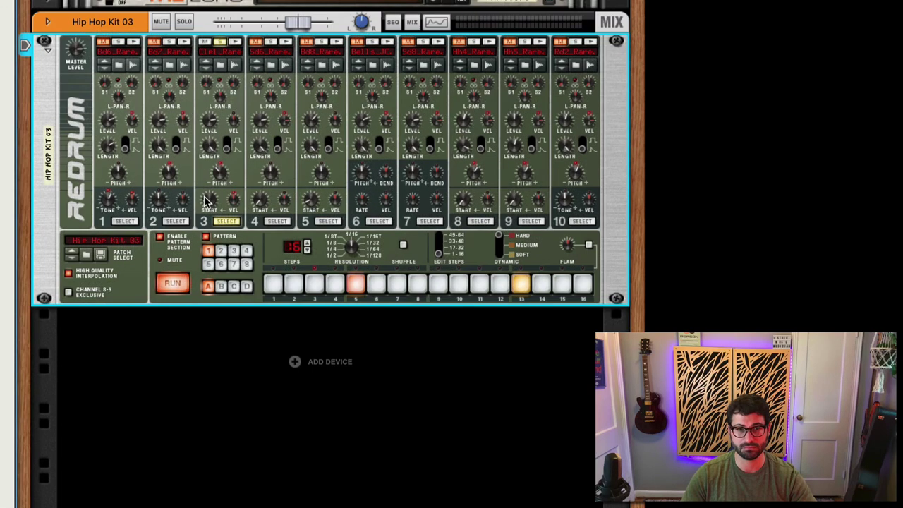
{"action": "mouse_move", "coordinate": [208, 198]}
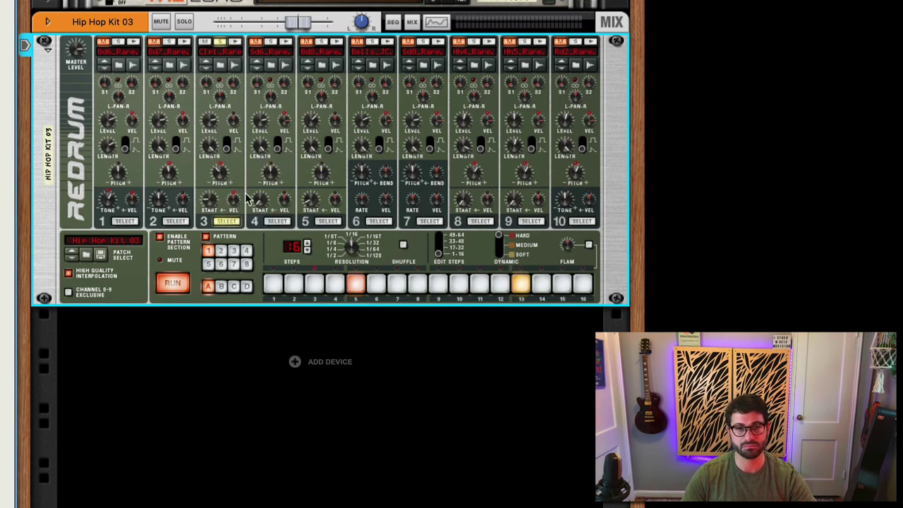
{"action": "left_click_drag", "start_coordinate": [231, 213], "coordinate": [229, 216]}
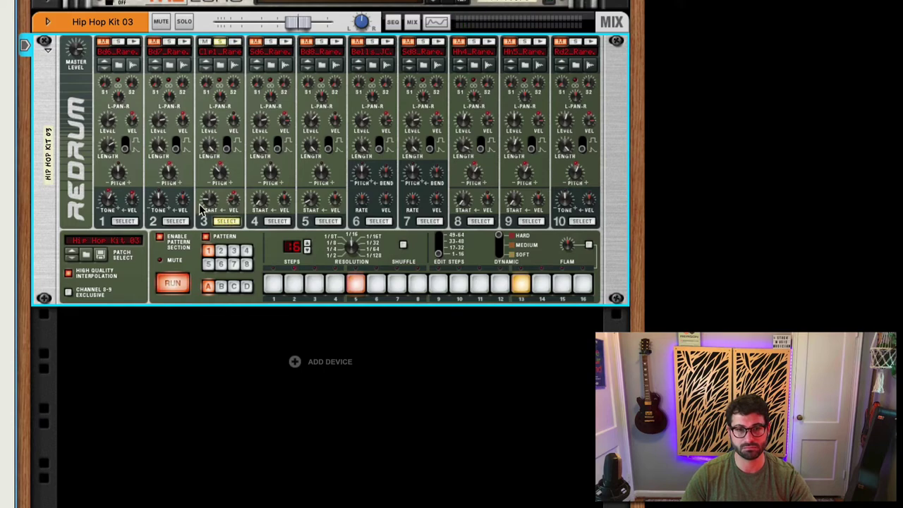
{"action": "mouse_move", "coordinate": [204, 206]}
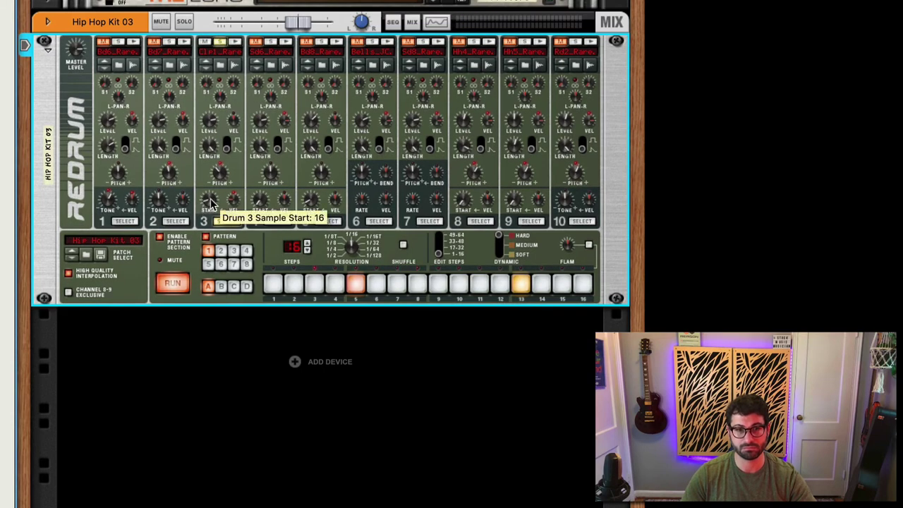
{"action": "left_click_drag", "start_coordinate": [234, 203], "coordinate": [235, 201]}
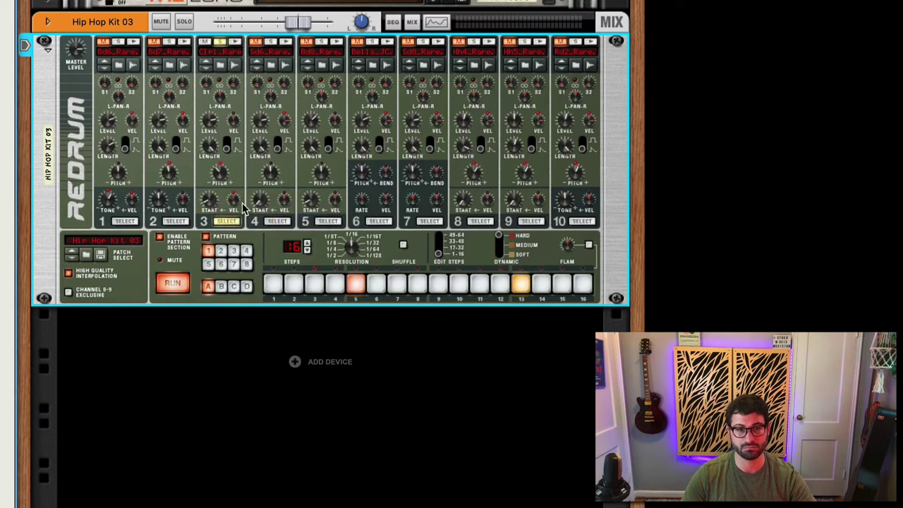
{"action": "left_click_drag", "start_coordinate": [235, 203], "coordinate": [235, 201]}
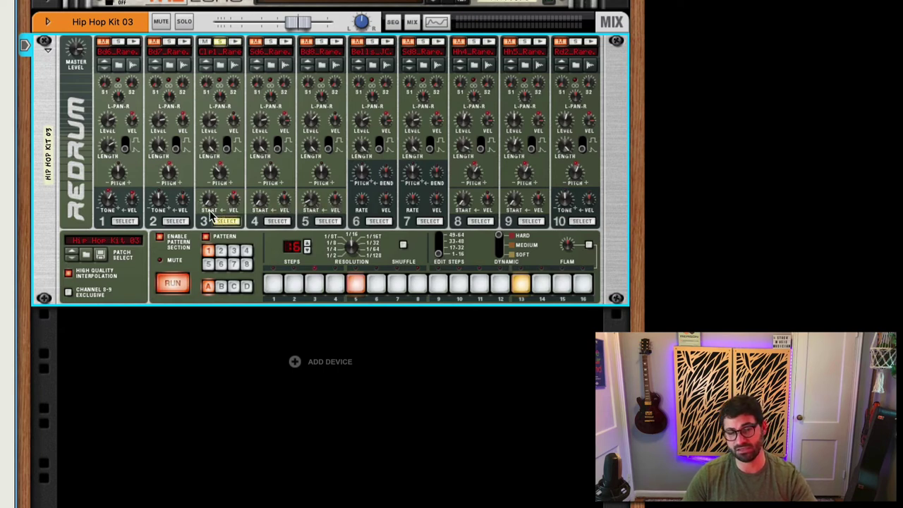
{"action": "left_click_drag", "start_coordinate": [232, 204], "coordinate": [232, 203]}
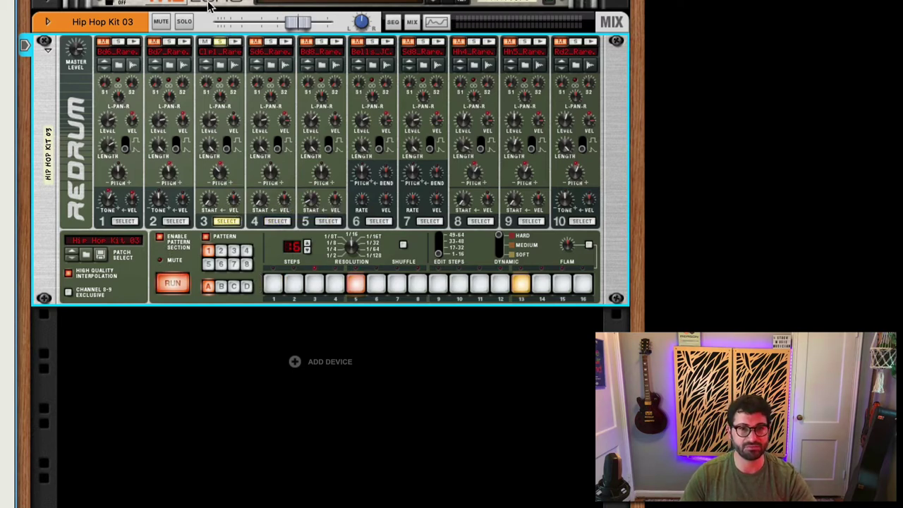
- Unsolo drum 3 and raise its pitch to 59
{"action": "left_click", "coordinate": [220, 41]}
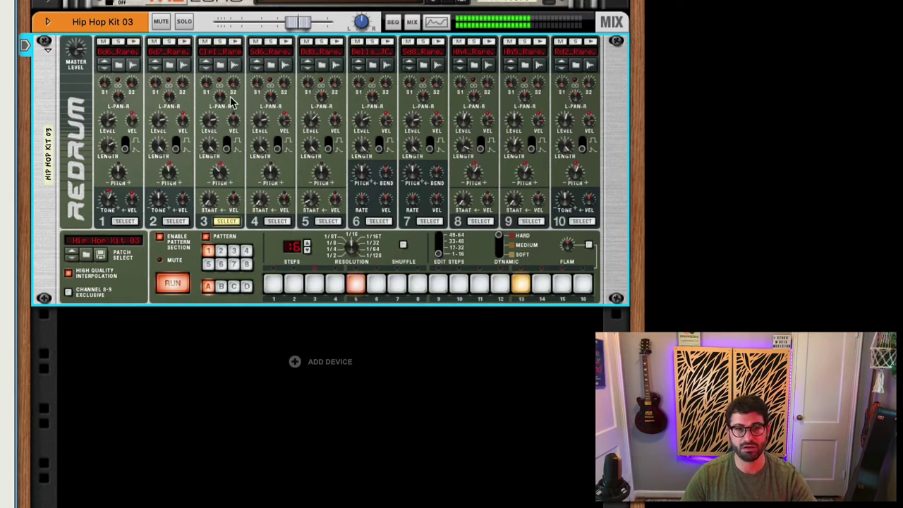
{"action": "mouse_move", "coordinate": [225, 177]}
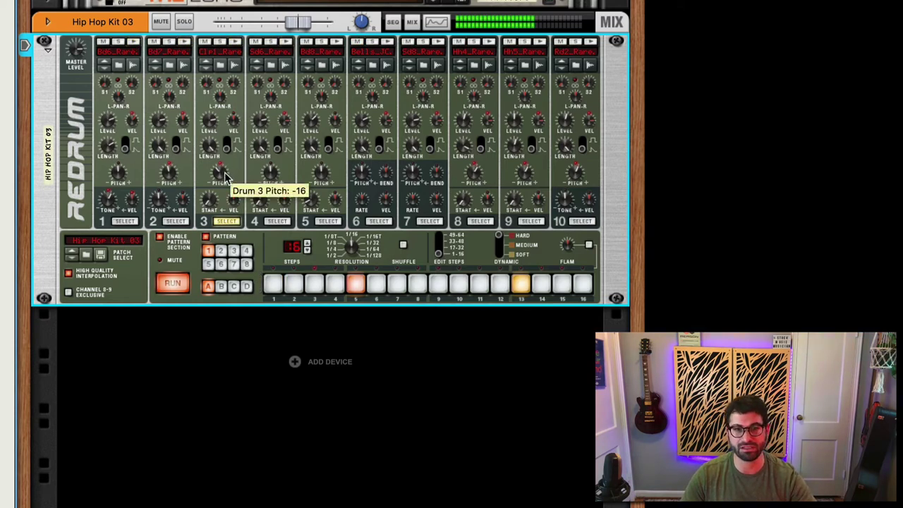
{"action": "scroll", "coordinate": [225, 177], "scroll_direction": "up", "scroll_amount": 8}
{"action": "scroll", "coordinate": [226, 173], "scroll_direction": "up", "scroll_amount": 11}
{"action": "scroll", "coordinate": [226, 173], "scroll_direction": "up", "scroll_amount": 15}
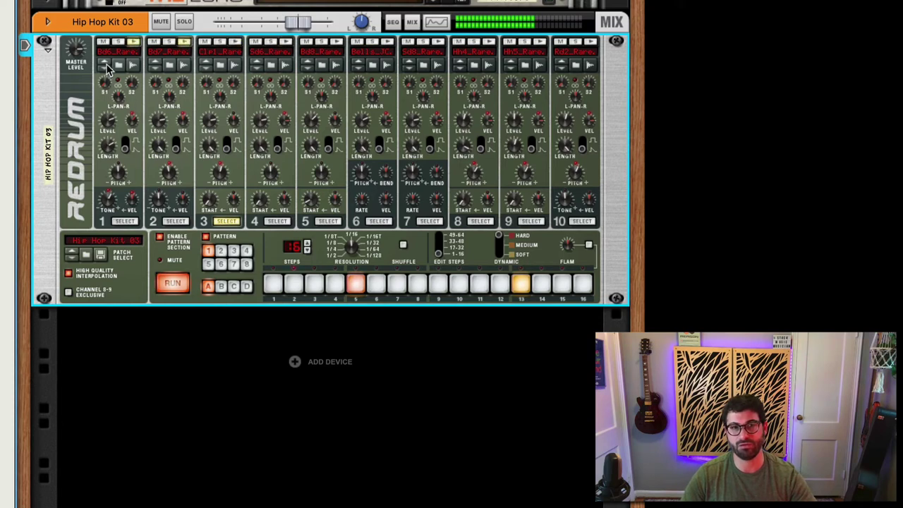
- Solo Drum 1, set its Length to the full 127, and stop playback
{"action": "left_click", "coordinate": [117, 42]}
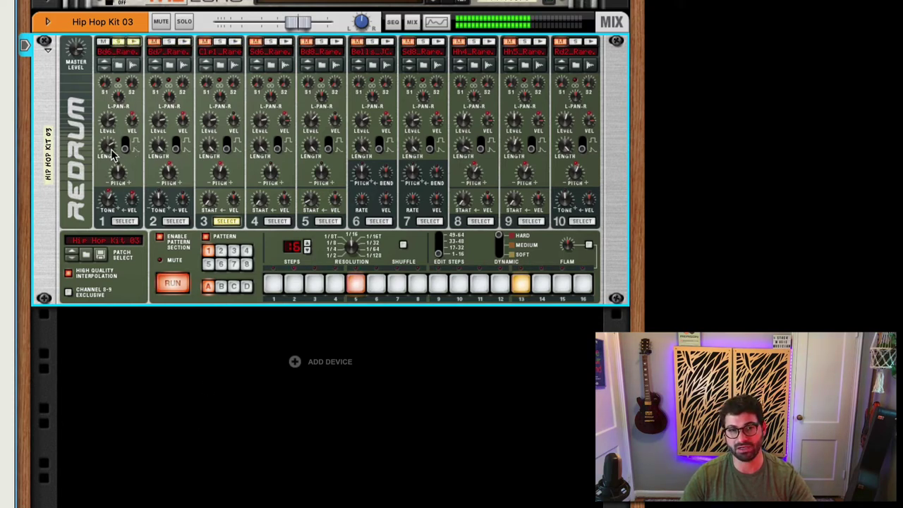
{"action": "left_click_drag", "start_coordinate": [109, 156], "coordinate": [109, 138]}
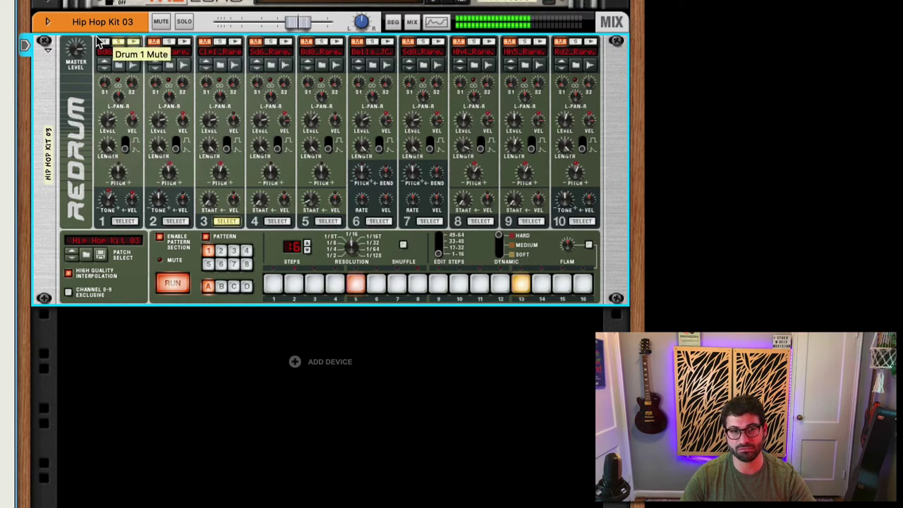
{"action": "left_click_drag", "start_coordinate": [113, 148], "coordinate": [108, 191]}
{"action": "left_click", "coordinate": [124, 144]}
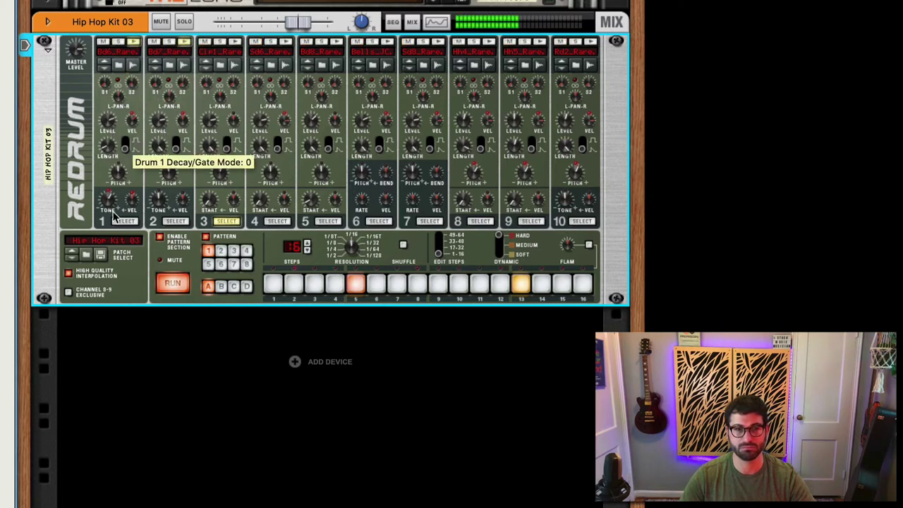
{"action": "left_click_drag", "start_coordinate": [106, 157], "coordinate": [109, 140]}
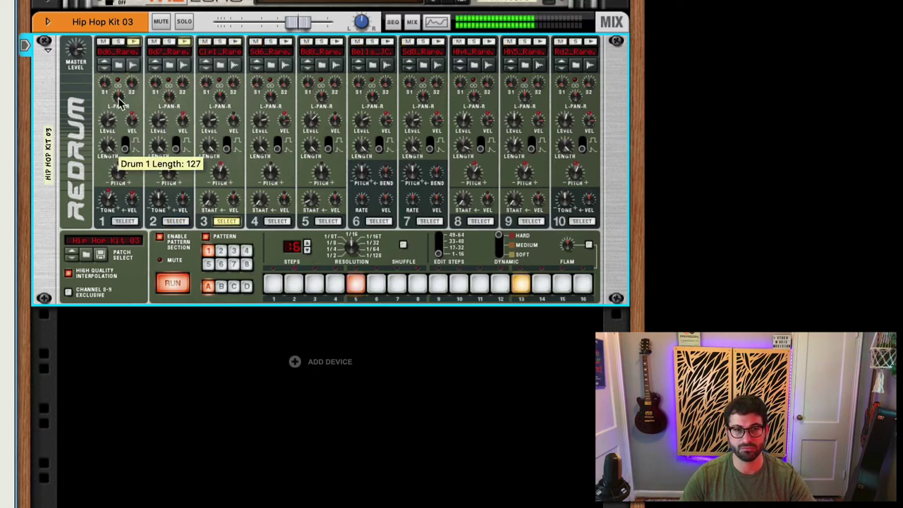
{"action": "key", "text": "space"}
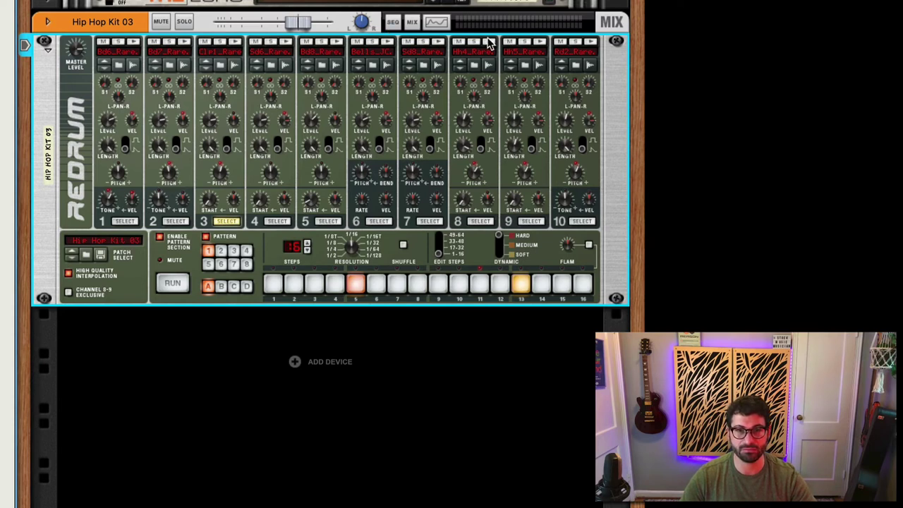
- Program drum 9's hi-hat: medium hits on steps 1, 5, 9, 13, soft on 3, 7, 11, 15
{"action": "left_click", "coordinate": [489, 43]}
{"action": "left_click", "coordinate": [540, 42]}
{"action": "left_click", "coordinate": [540, 222]}
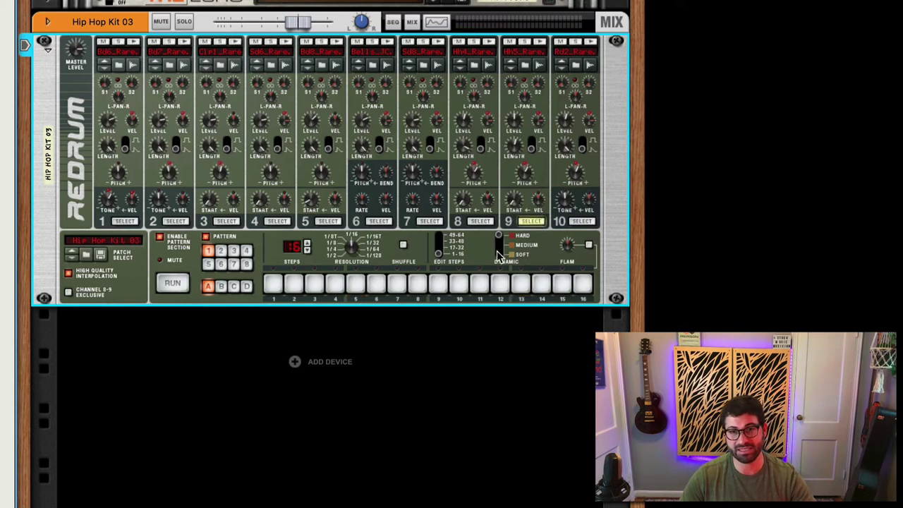
{"action": "left_click", "coordinate": [499, 251]}
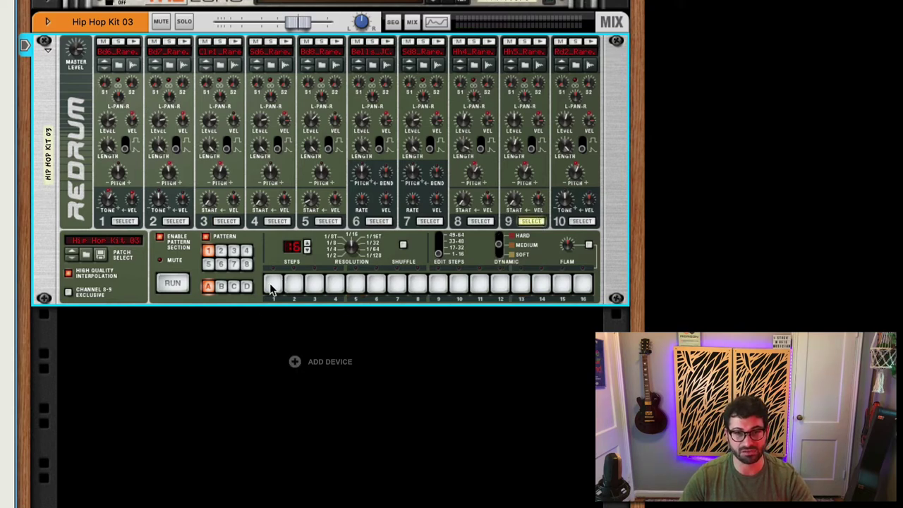
{"action": "left_click", "coordinate": [273, 285]}
{"action": "left_click", "coordinate": [354, 283]}
{"action": "left_click", "coordinate": [521, 284]}
{"action": "left_click", "coordinate": [501, 255]}
{"action": "left_click", "coordinate": [312, 284]}
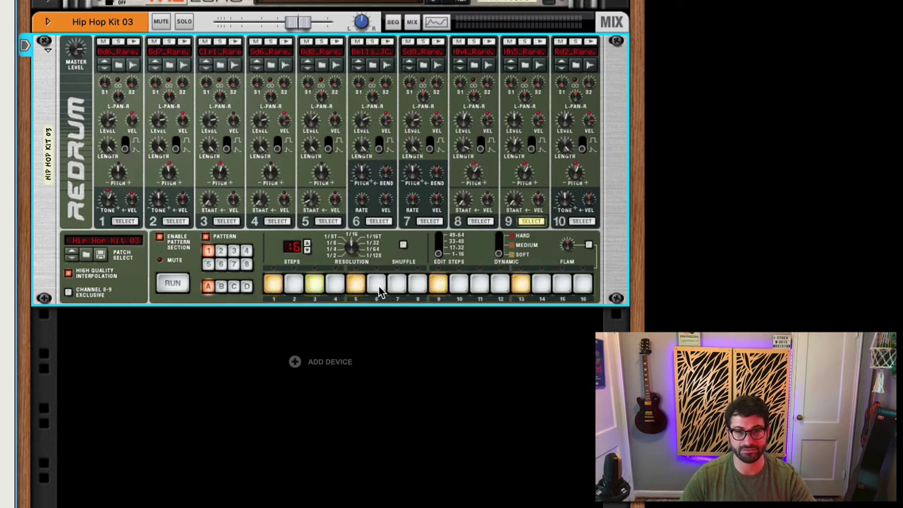
{"action": "left_click", "coordinate": [396, 284]}
{"action": "left_click", "coordinate": [480, 283]}
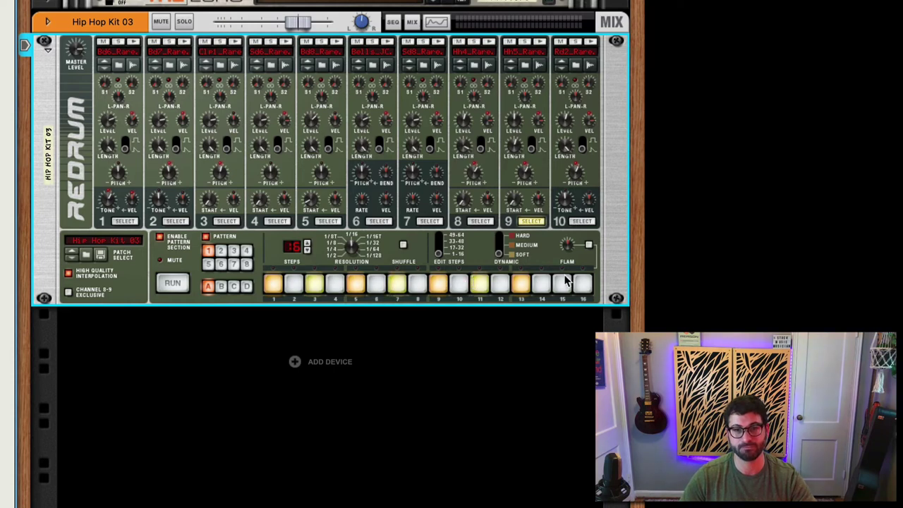
{"action": "left_click", "coordinate": [563, 283]}
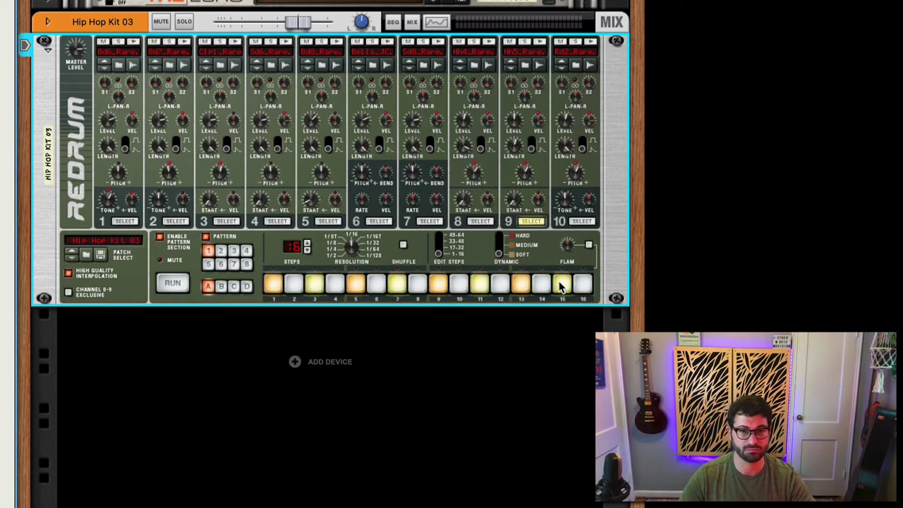
- Raise drum 9's velocity-to-level to 44 and pan it left while auditioning
{"action": "left_click", "coordinate": [172, 282]}
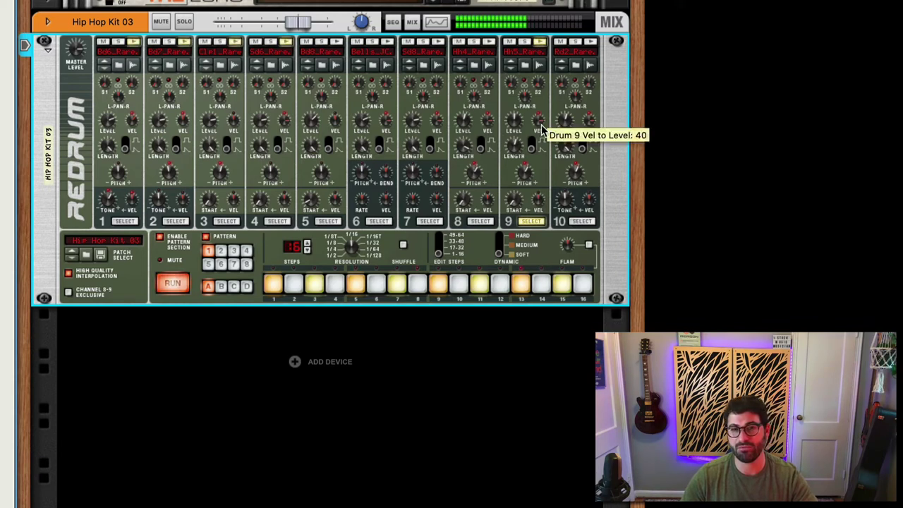
{"action": "key", "text": "space"}
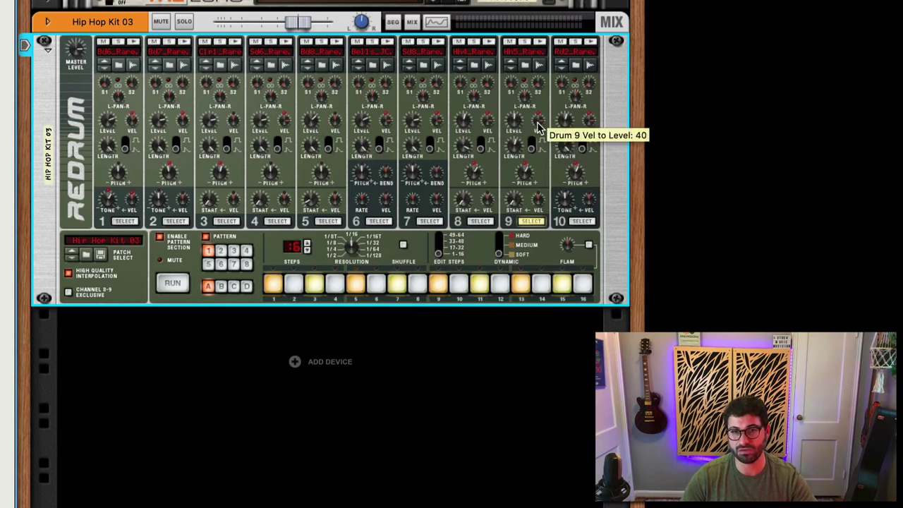
{"action": "left_click_drag", "start_coordinate": [538, 127], "coordinate": [538, 124]}
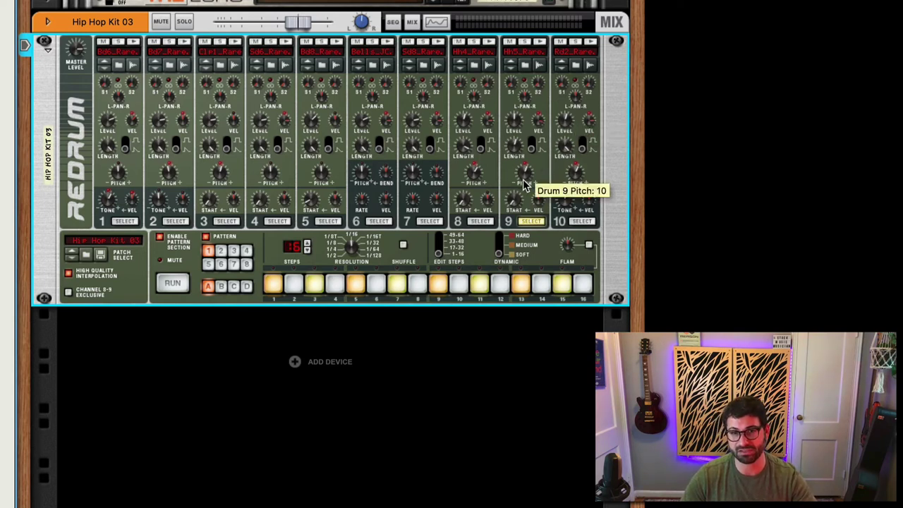
{"action": "key", "text": "space"}
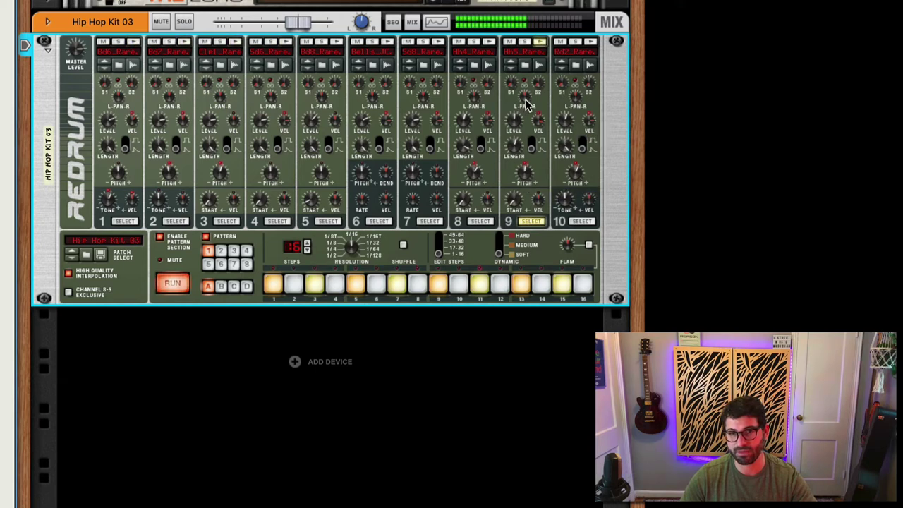
{"action": "mouse_move", "coordinate": [525, 104]}
{"action": "left_mouse_down"}
{"action": "mouse_move", "coordinate": [509, 127]}
{"action": "mouse_move", "coordinate": [516, 65]}
{"action": "mouse_move", "coordinate": [516, 110]}
{"action": "left_mouse_up"}
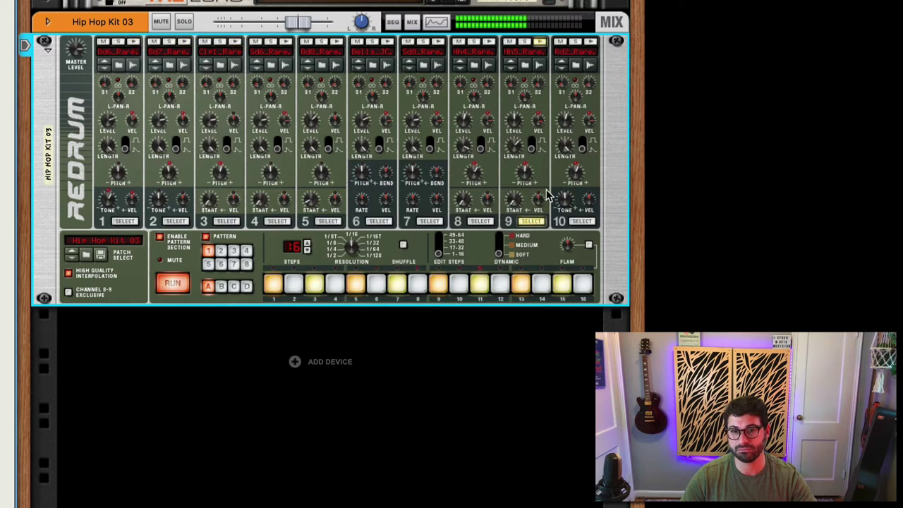
- Give drum 8 hits on steps 1, 5, 9 and 13
{"action": "left_click", "coordinate": [479, 222]}
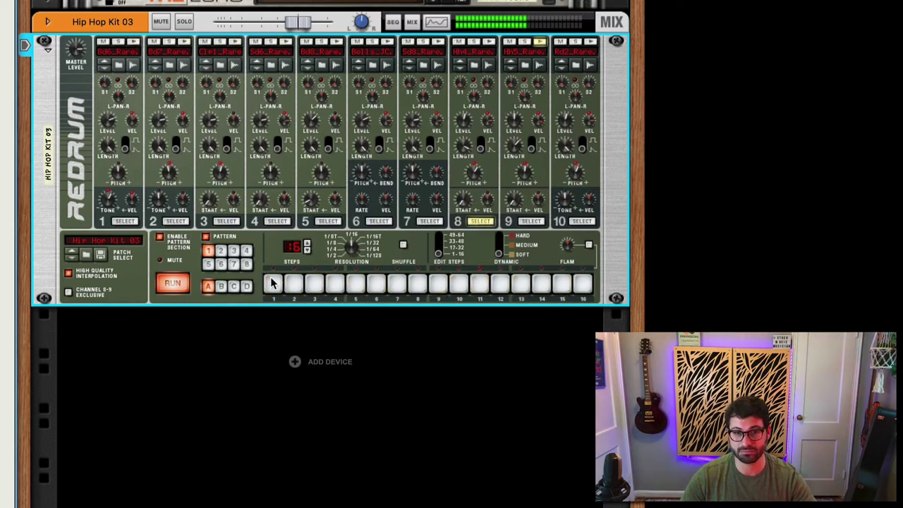
{"action": "left_click", "coordinate": [273, 283]}
{"action": "left_click", "coordinate": [273, 285]}
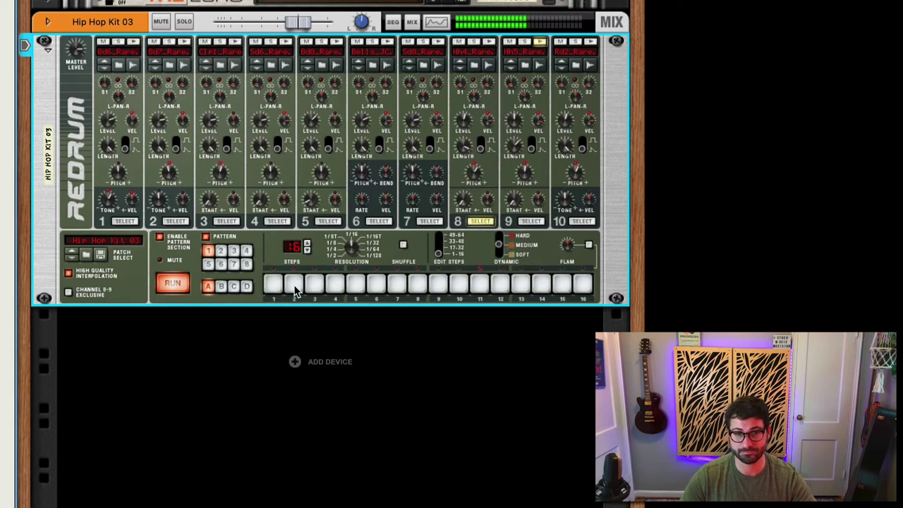
{"action": "left_click", "coordinate": [273, 284]}
{"action": "left_click", "coordinate": [355, 285]}
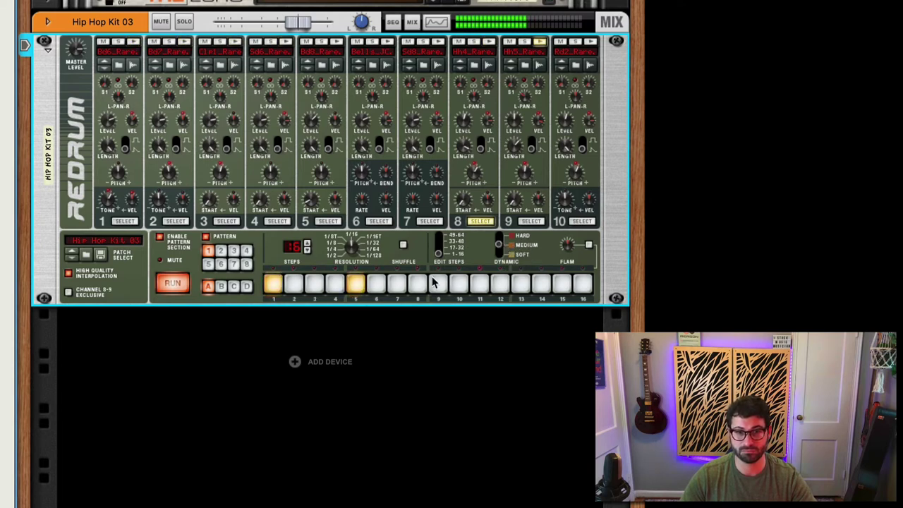
{"action": "left_click", "coordinate": [437, 283]}
{"action": "left_click", "coordinate": [520, 284]}
- Pan drum 8 right to 30, lower its level to 60, and stop playback
{"action": "left_click_drag", "start_coordinate": [477, 105], "coordinate": [486, 94]}
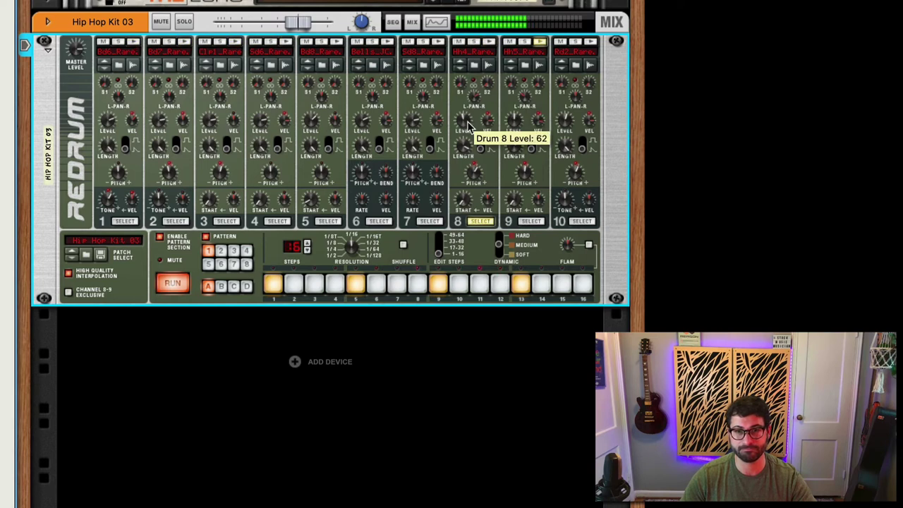
{"action": "left_click_drag", "start_coordinate": [468, 126], "coordinate": [468, 172]}
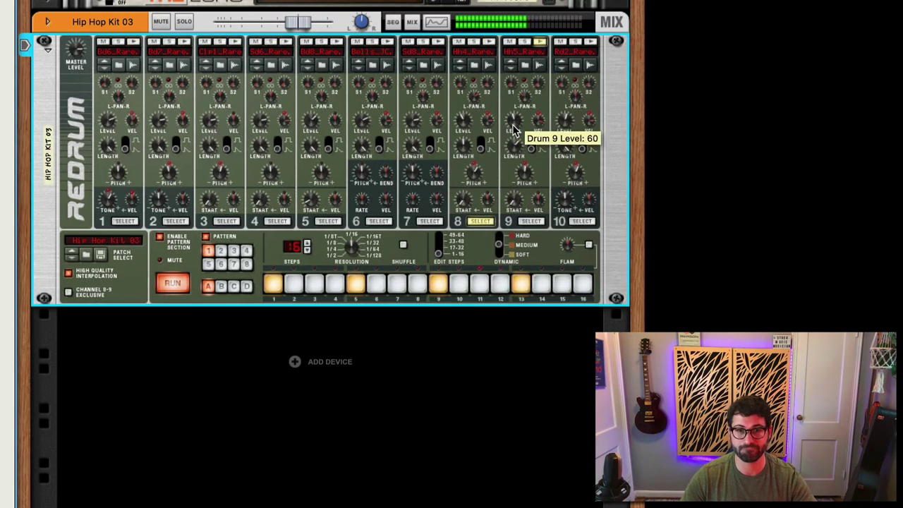
{"action": "scroll", "coordinate": [514, 130], "scroll_direction": "down", "scroll_amount": 2}
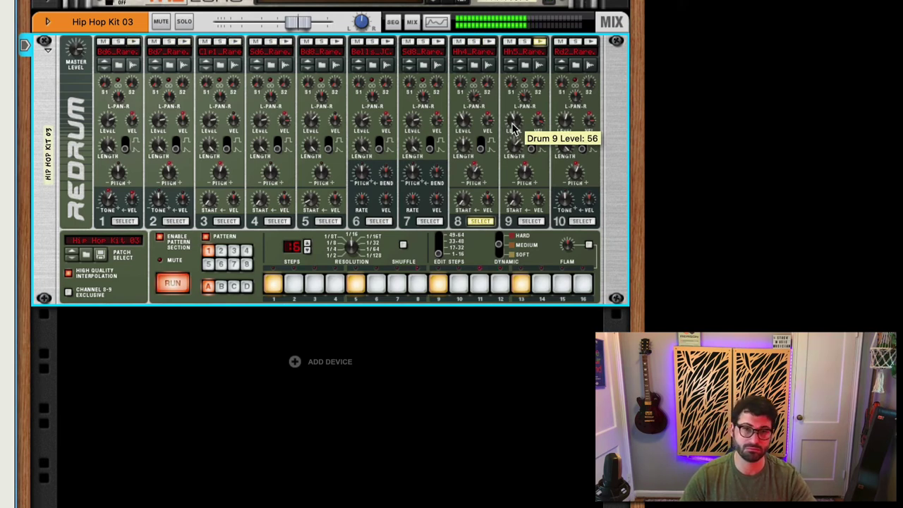
{"action": "key", "text": "space"}
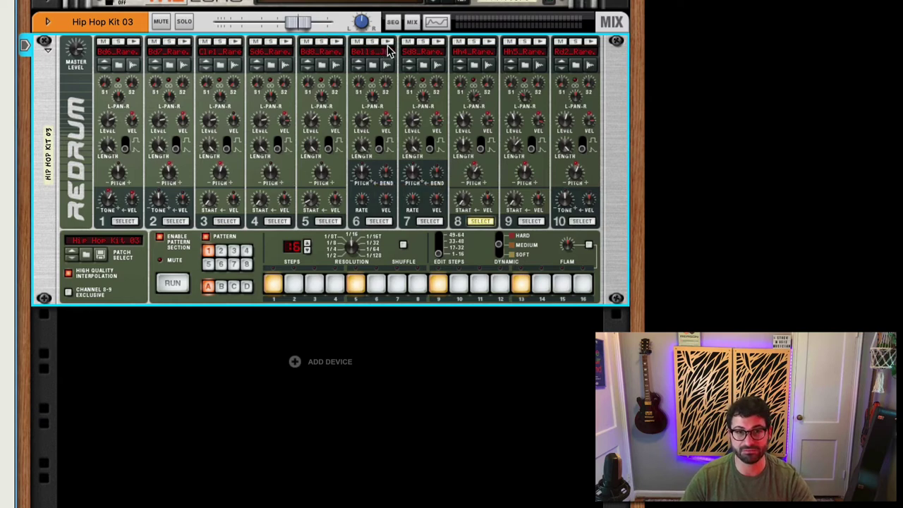
- Audition drum 6's bells and give it hits on steps 1, 5, 9 and 13
{"action": "left_click", "coordinate": [387, 43]}
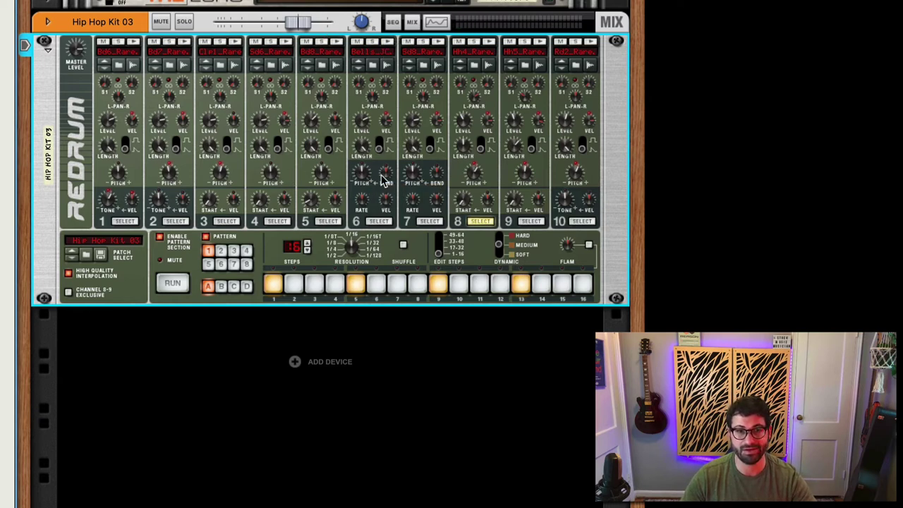
{"action": "left_click", "coordinate": [379, 220]}
{"action": "left_click", "coordinate": [273, 284]}
{"action": "left_click", "coordinate": [356, 283]}
{"action": "left_click", "coordinate": [438, 284]}
{"action": "left_click", "coordinate": [520, 284]}
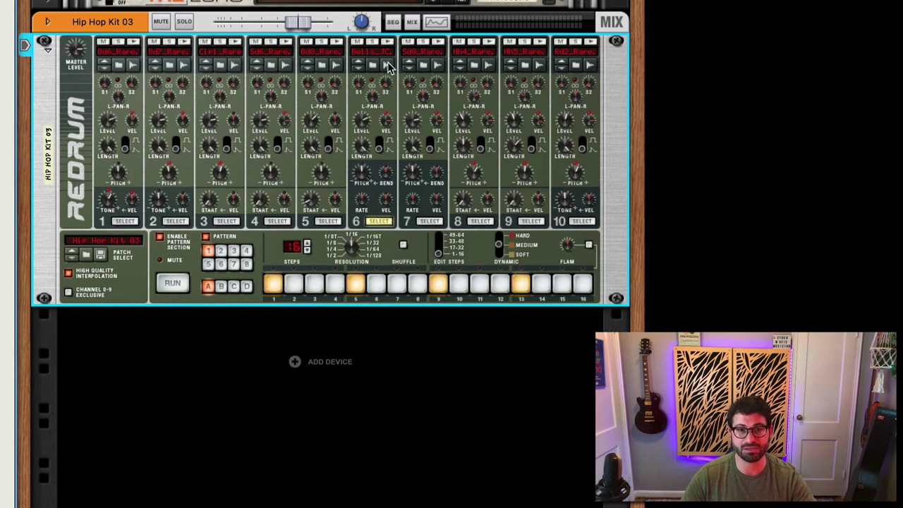
- Solo drum 6 and add an upward pitch bend with a raised bend rate while it plays
{"action": "left_click", "coordinate": [372, 42]}
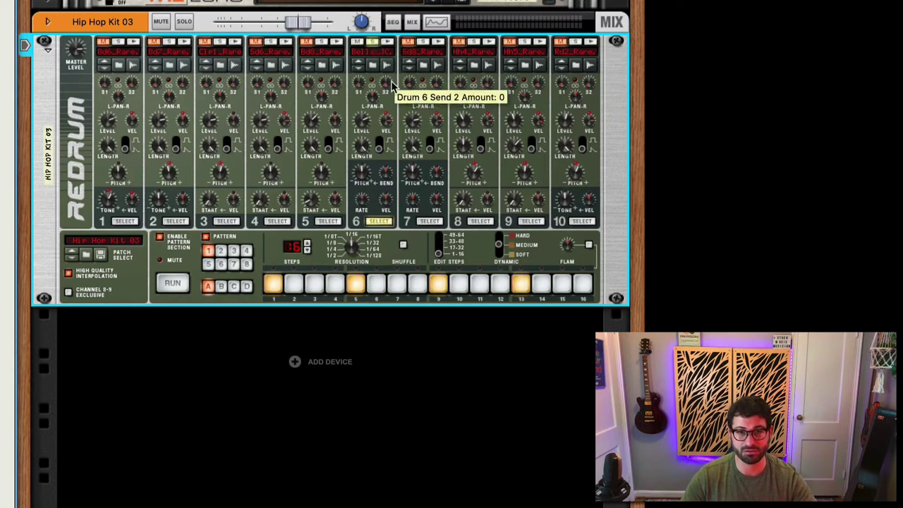
{"action": "key", "text": "space"}
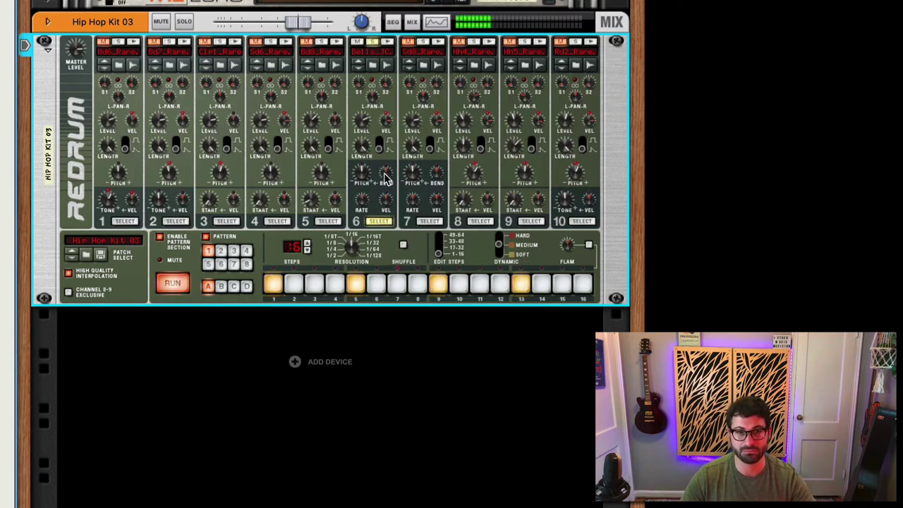
{"action": "left_click_drag", "start_coordinate": [385, 177], "coordinate": [380, 210]}
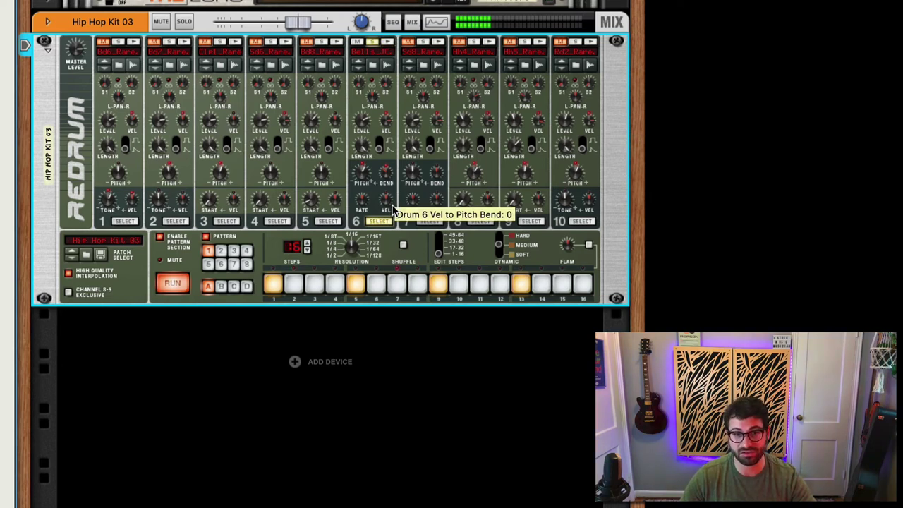
{"action": "mouse_move", "coordinate": [364, 203]}
{"action": "left_mouse_down"}
{"action": "mouse_move", "coordinate": [382, 185]}
{"action": "mouse_move", "coordinate": [368, 252]}
{"action": "mouse_move", "coordinate": [374, 202]}
{"action": "left_mouse_up"}
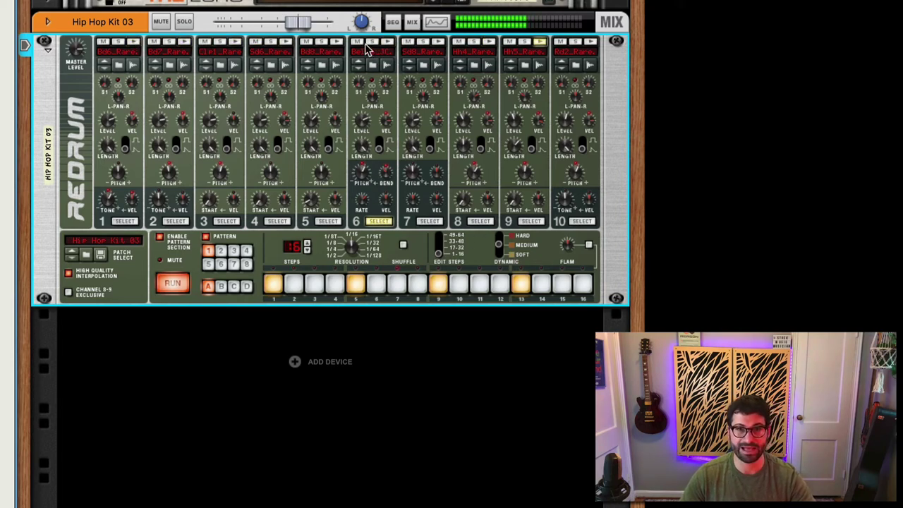
- Mute drum 6 and give drum 10 hits on steps 7 and 11
{"action": "left_click", "coordinate": [356, 42]}
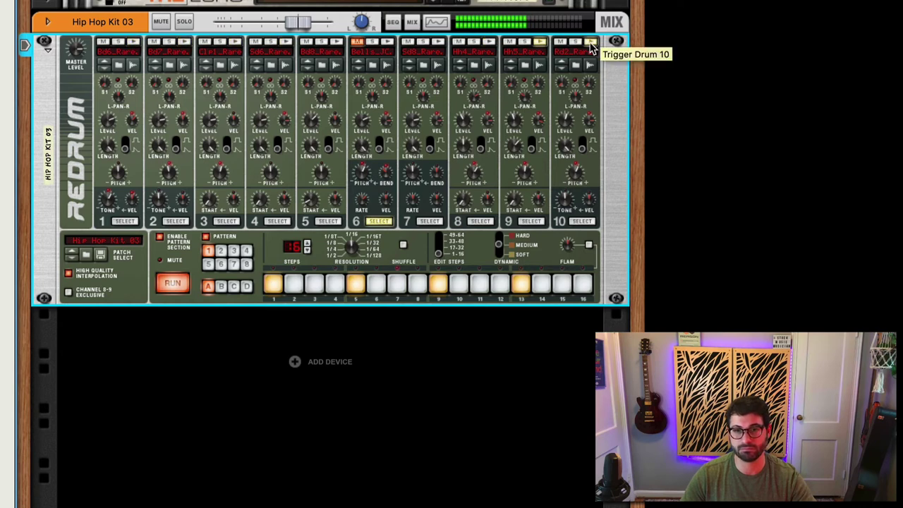
{"action": "left_click", "coordinate": [591, 47]}
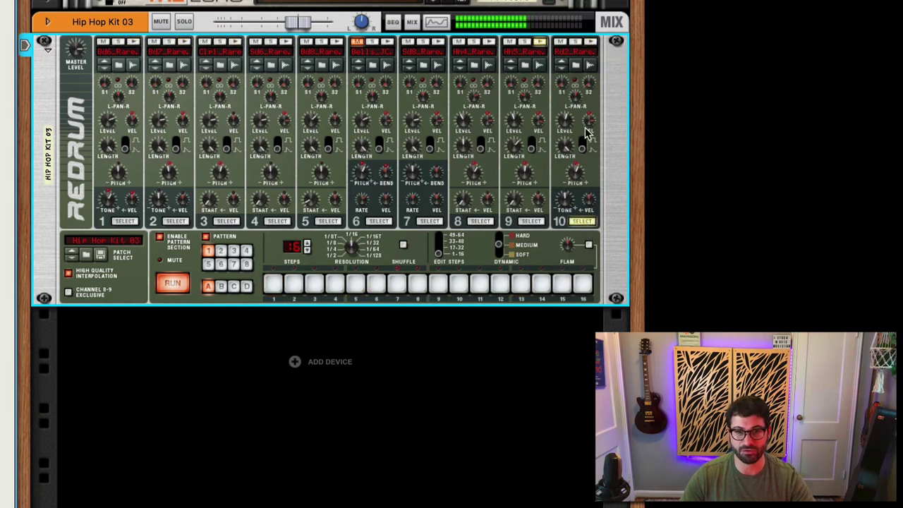
{"action": "mouse_move", "coordinate": [572, 123]}
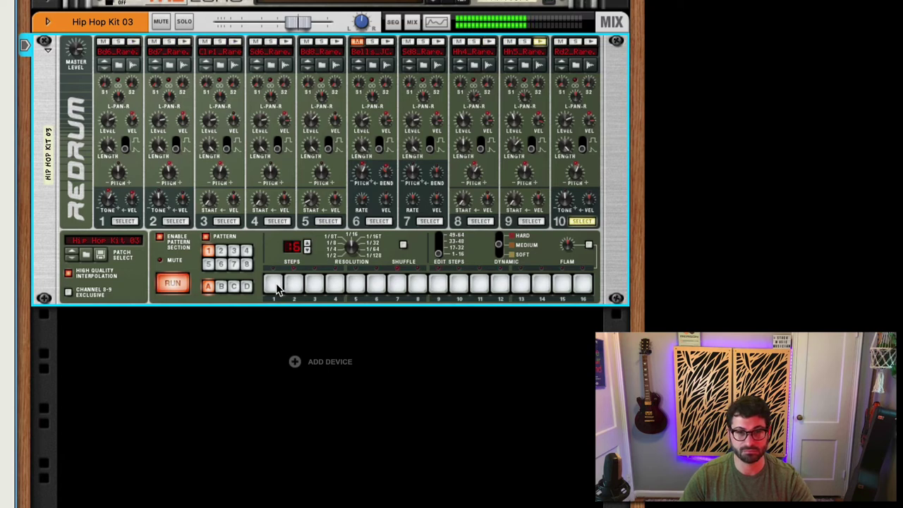
{"action": "left_click", "coordinate": [274, 284]}
{"action": "left_click", "coordinate": [273, 285]}
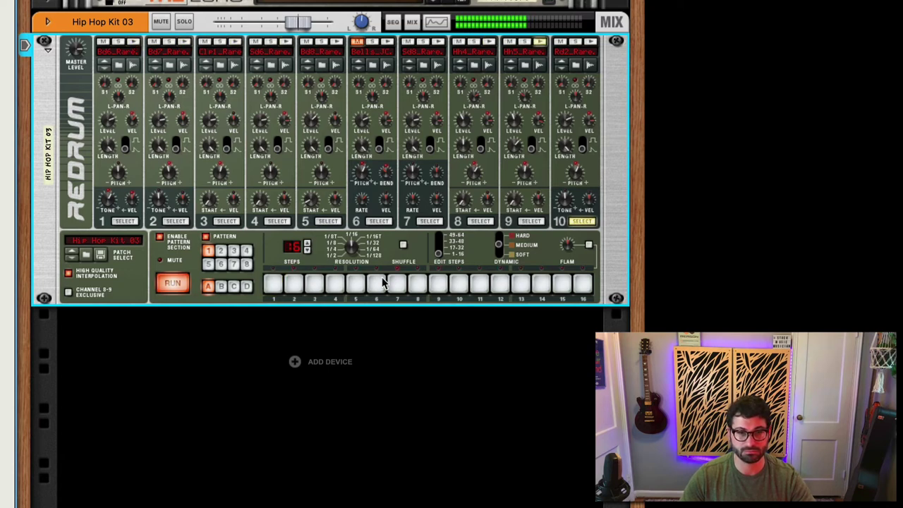
{"action": "left_click", "coordinate": [396, 284]}
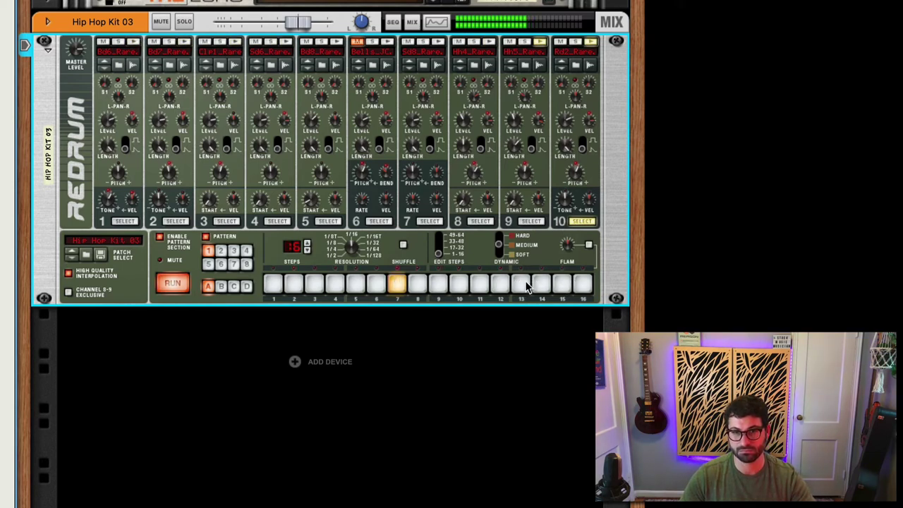
{"action": "left_click", "coordinate": [480, 284]}
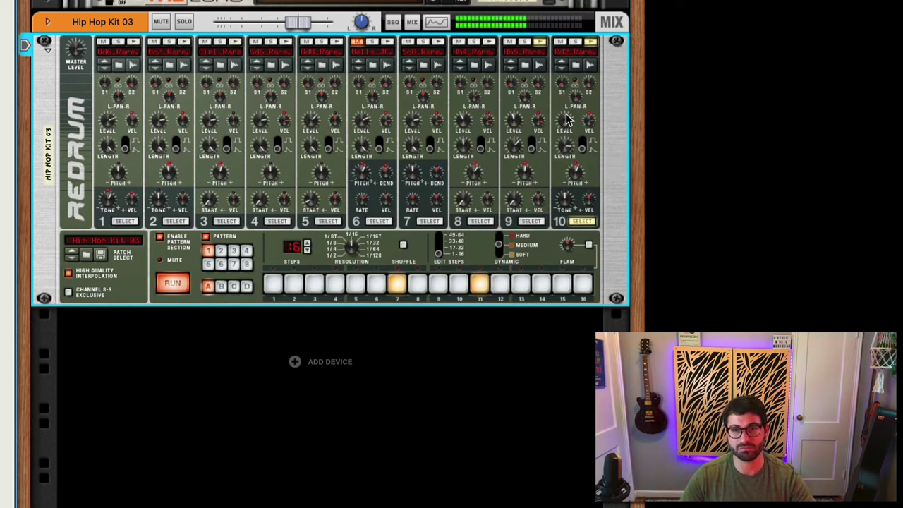
- Lengthen drum 10's decay to 119, raise its pitch to 12, and stop playback
{"action": "mouse_move", "coordinate": [565, 126]}
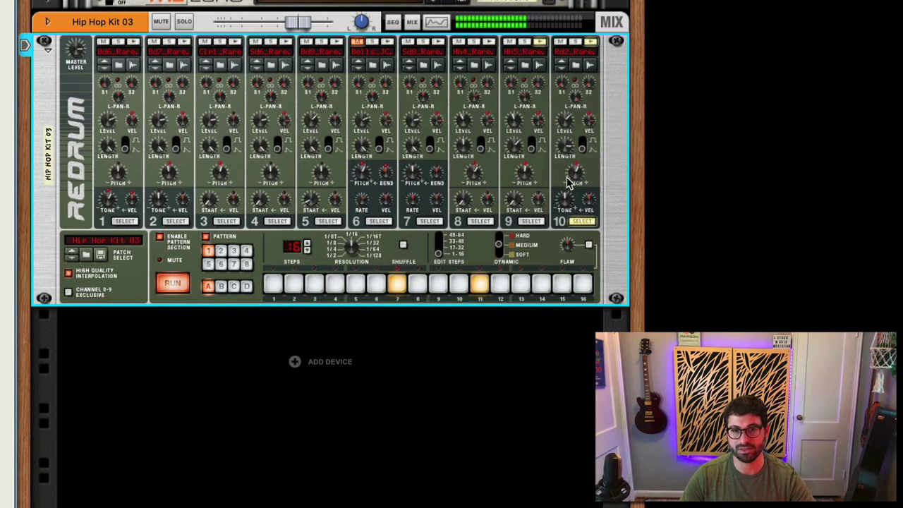
{"action": "mouse_move", "coordinate": [569, 155]}
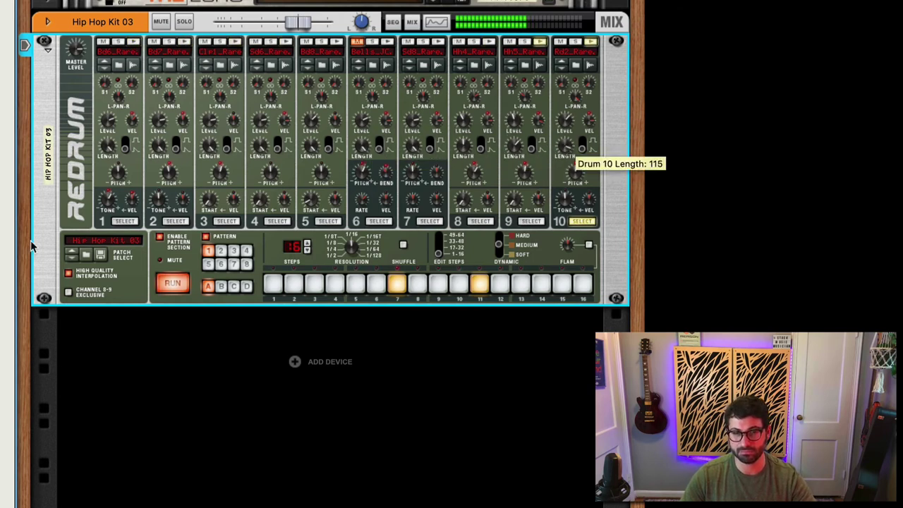
{"action": "left_click_drag", "start_coordinate": [563, 147], "coordinate": [571, 150]}
{"action": "mouse_move", "coordinate": [579, 176]}
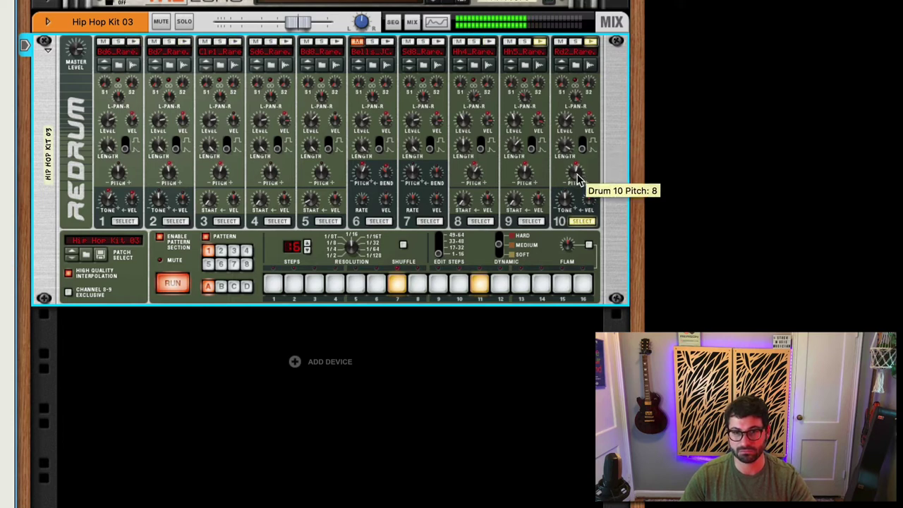
{"action": "scroll", "coordinate": [578, 177], "scroll_direction": "up", "scroll_amount": 4}
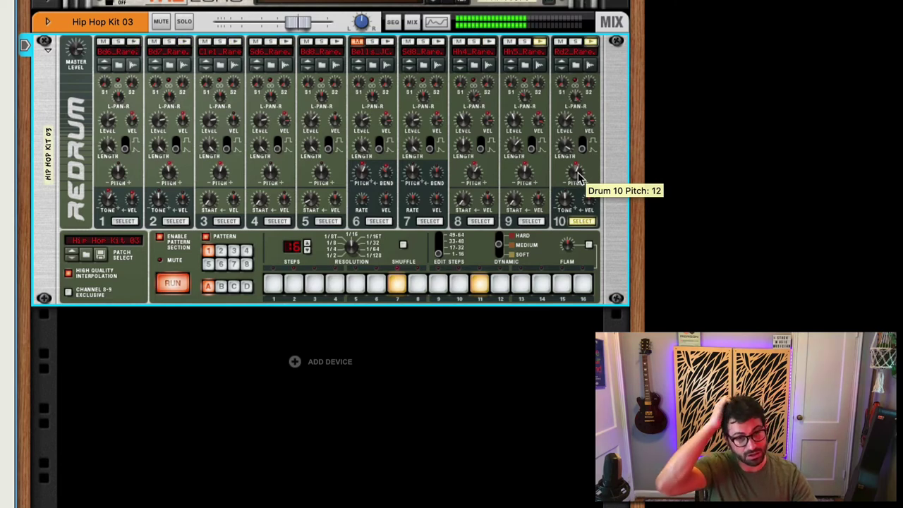
{"action": "key", "text": "space"}
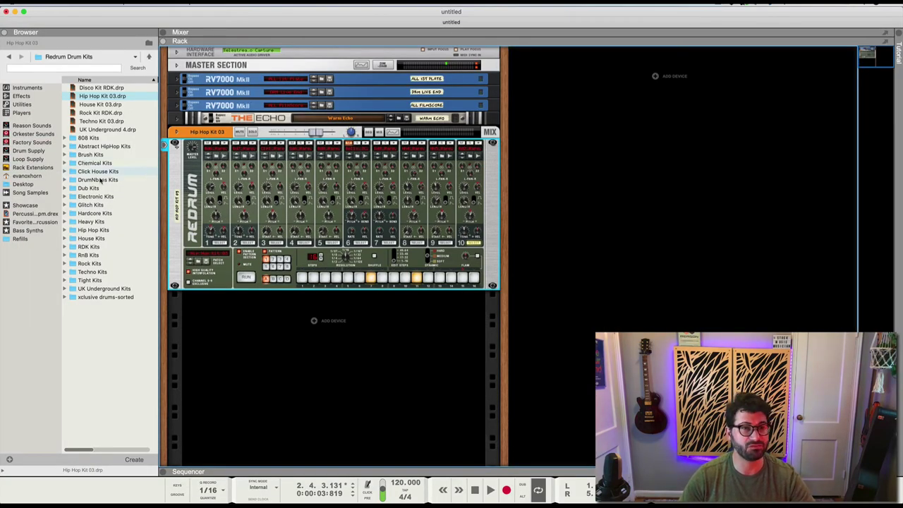
- Load Bng_ny_curse.wav from Drum Supply's 8. Percussion folder onto Redrum drum 6 and start playback
{"action": "left_click", "coordinate": [30, 150]}
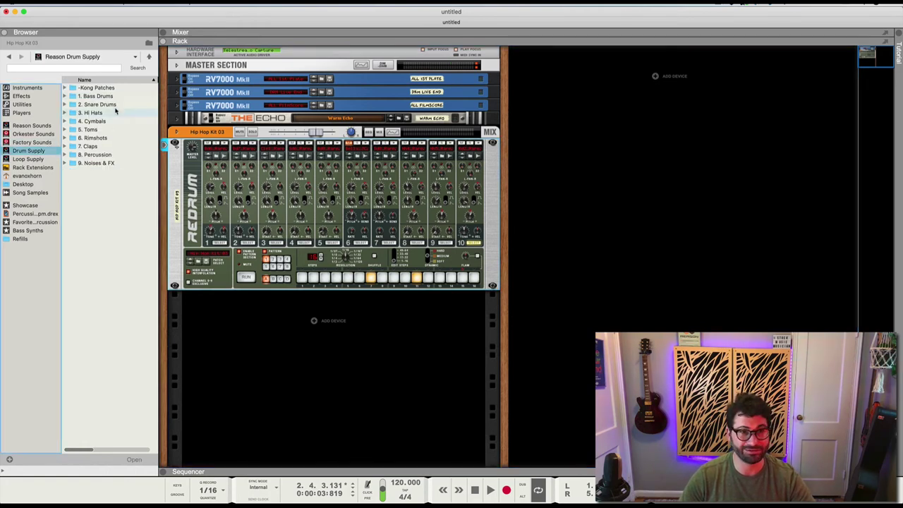
{"action": "double_click", "coordinate": [109, 153]}
{"action": "left_click", "coordinate": [102, 114]}
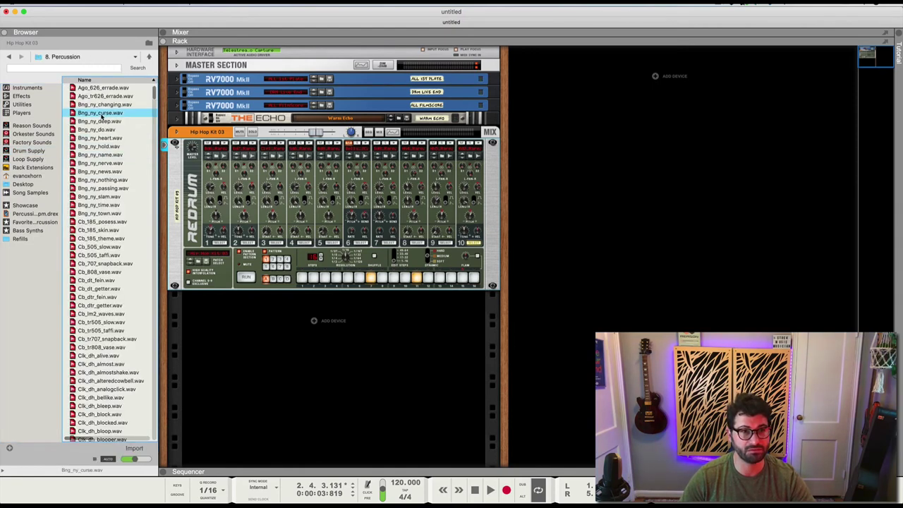
{"action": "left_click", "coordinate": [99, 122]}
{"action": "double_click", "coordinate": [100, 113]}
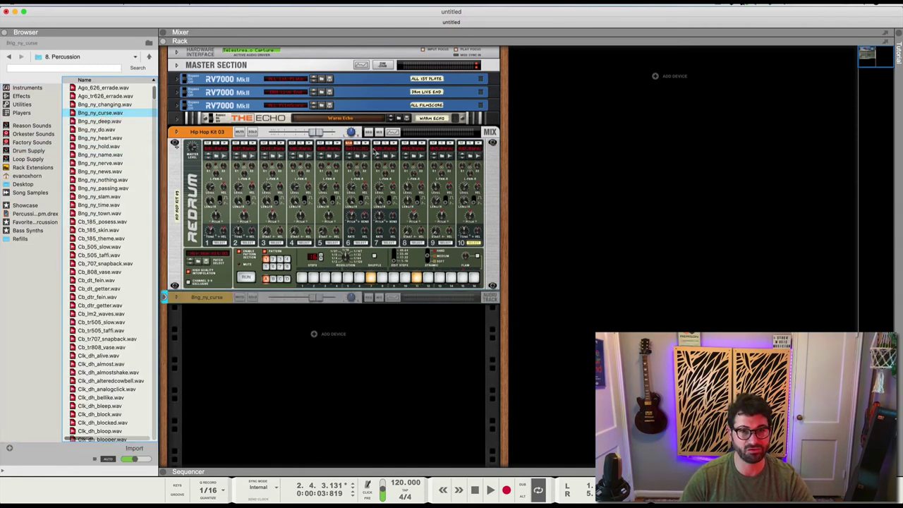
{"action": "left_click_drag", "start_coordinate": [100, 113], "coordinate": [347, 149]}
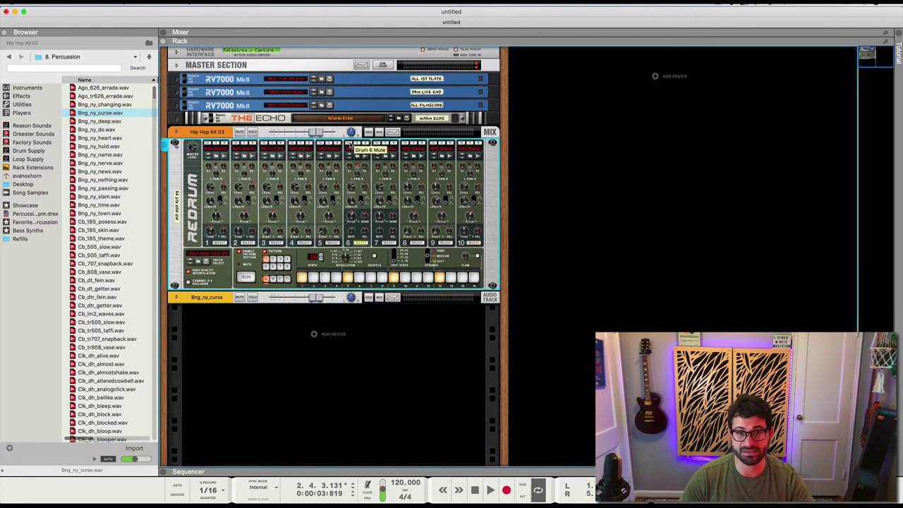
{"action": "key", "text": "space"}
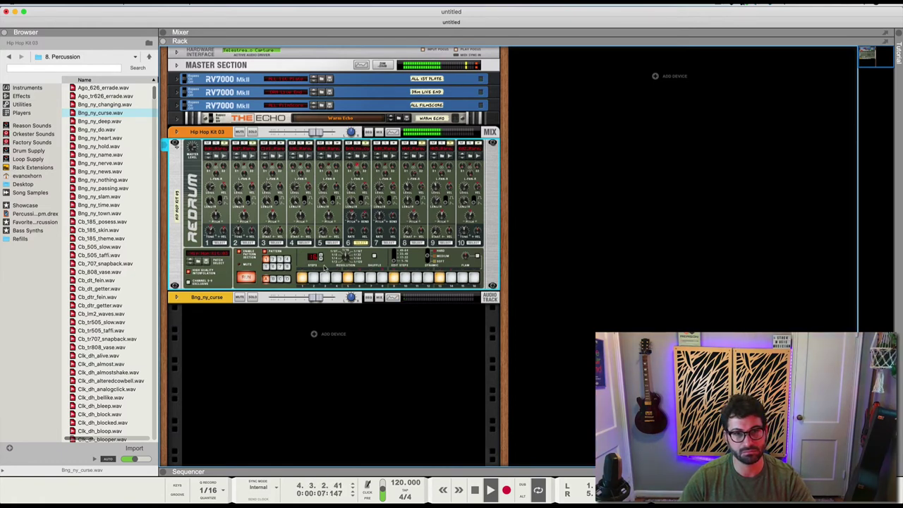
- Delete the stray Bng_ny_curse audio track device from the rack, confirming the removal
{"action": "left_click", "coordinate": [217, 299]}
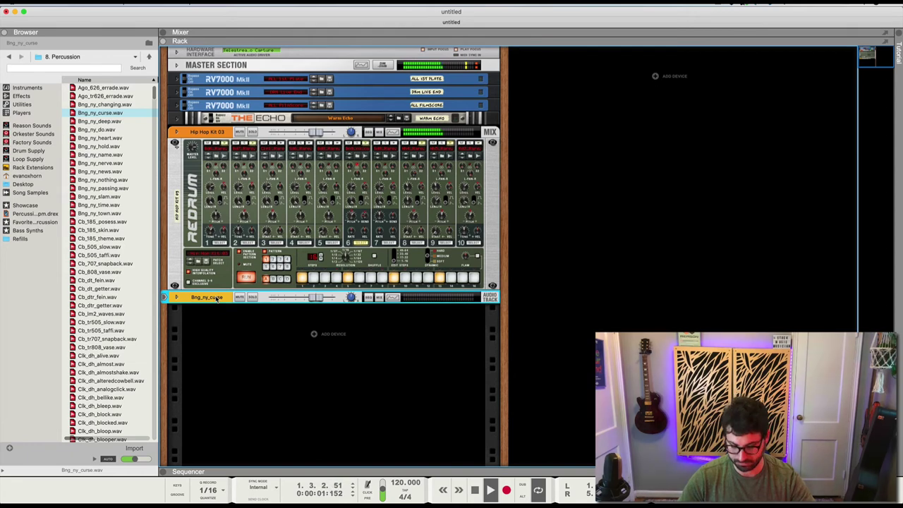
{"action": "key", "text": "Delete"}
{"action": "key", "text": "Return"}
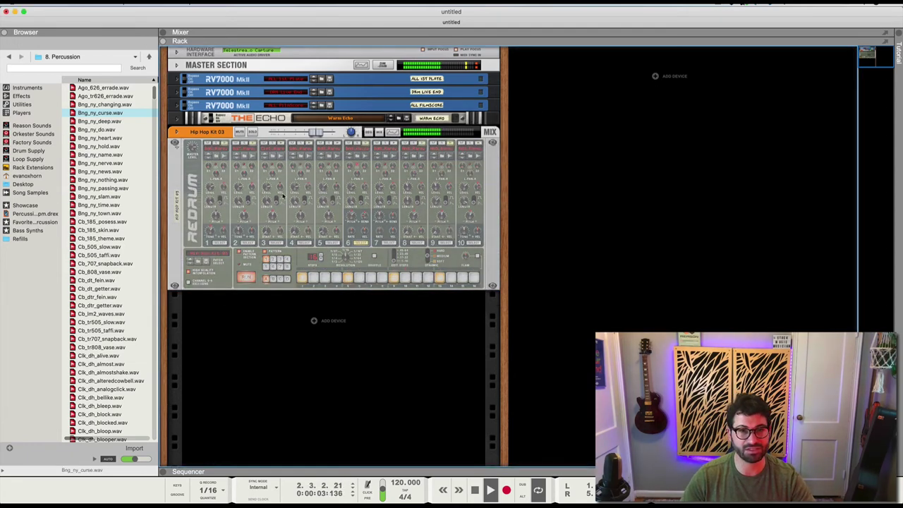
- Reselect the Redrum and toggle drum 6 step buttons, adding a hit on step 16
{"action": "left_click", "coordinate": [351, 214]}
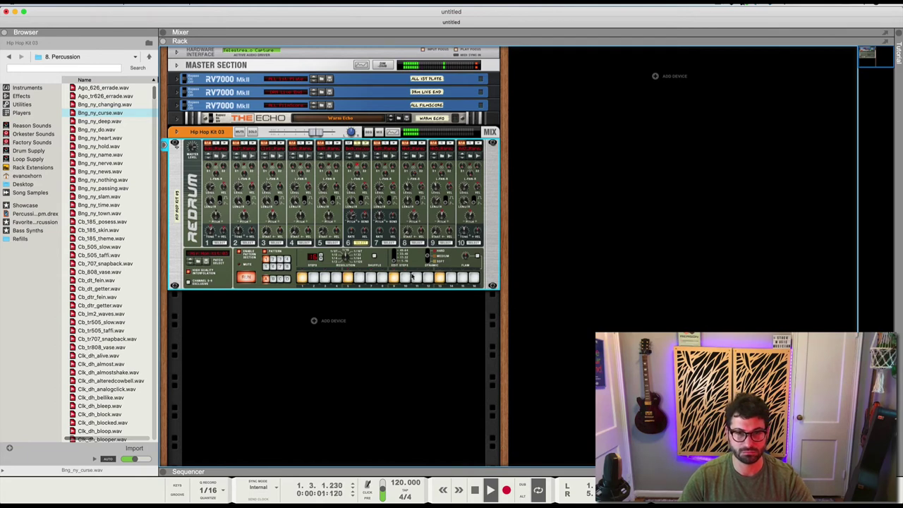
{"action": "left_click", "coordinate": [381, 278]}
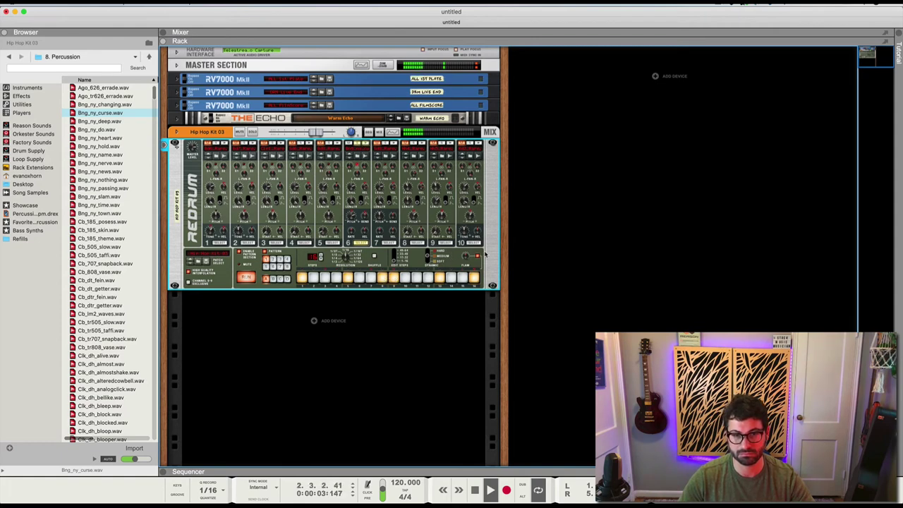
{"action": "left_click", "coordinate": [384, 277]}
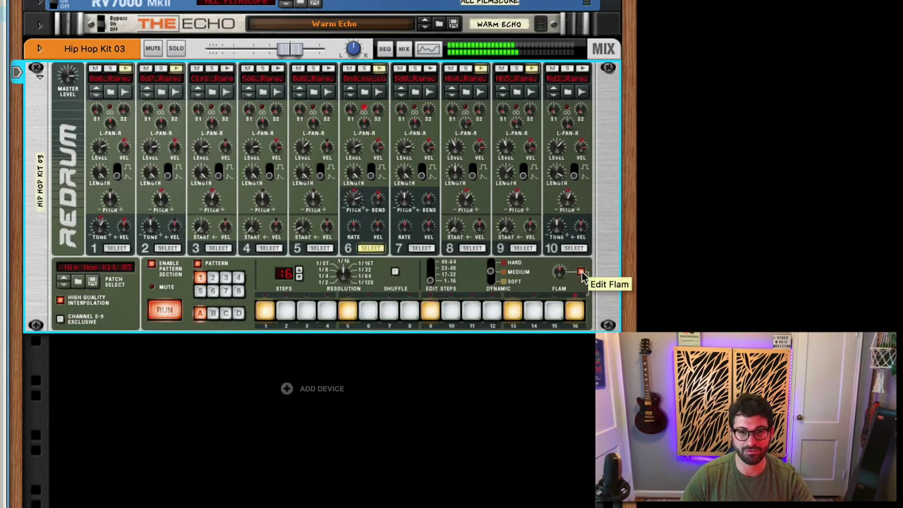
- Add a drum 6 hit on step 8 with flam editing off
{"action": "left_click", "coordinate": [580, 273]}
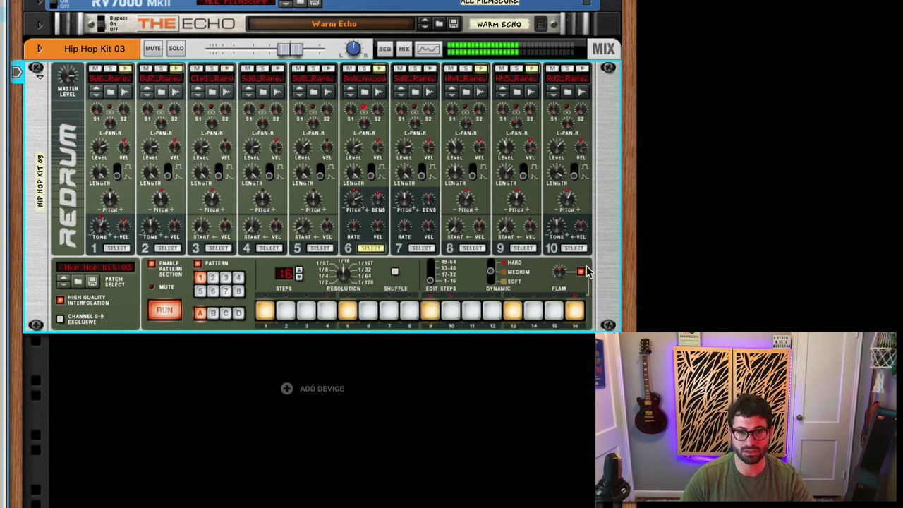
{"action": "left_click", "coordinate": [580, 272]}
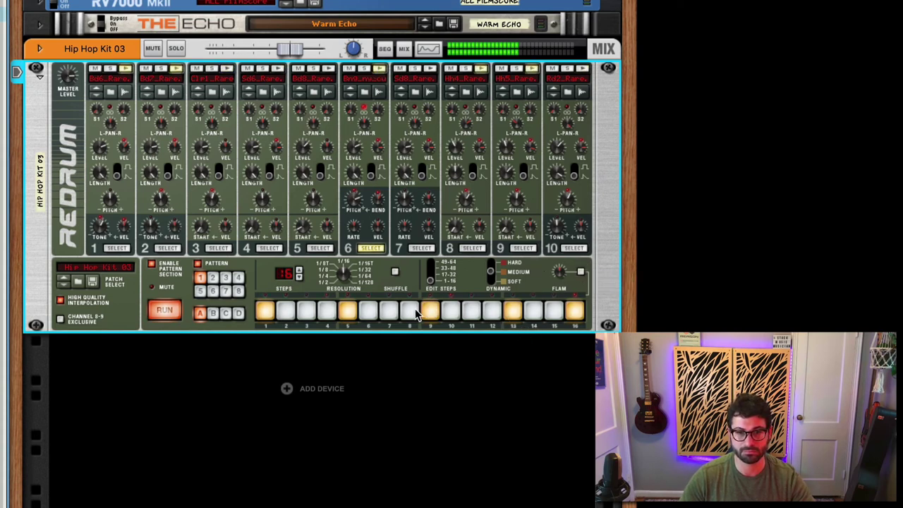
{"action": "left_click", "coordinate": [415, 312]}
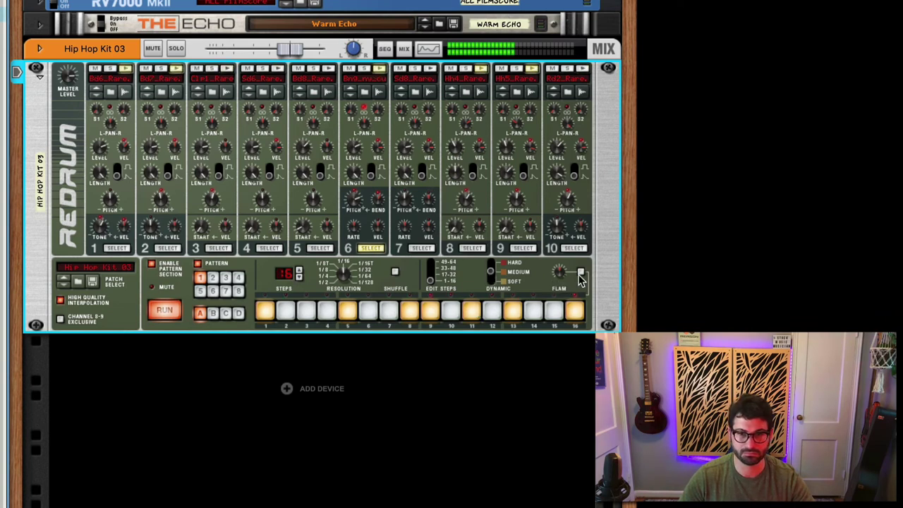
- Turn flam editing on, set the Flam amount to 84, and stop the Redrum
{"action": "left_click", "coordinate": [580, 276]}
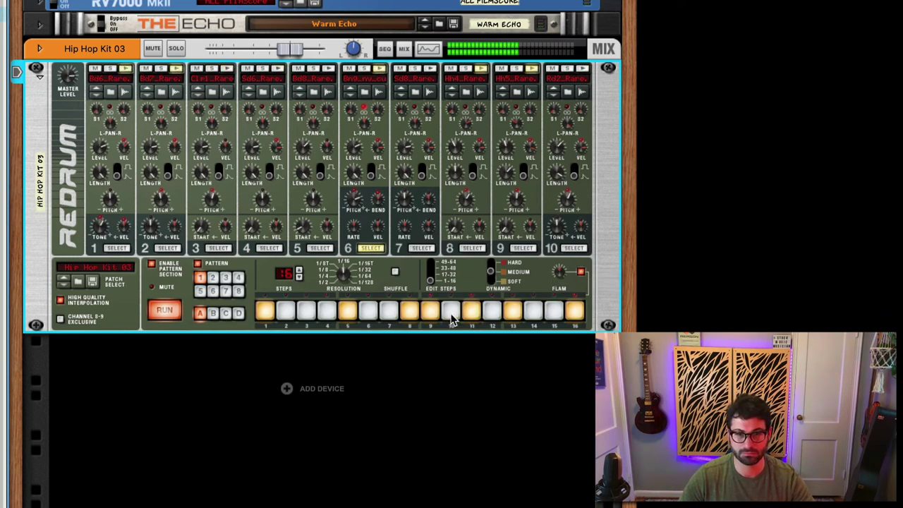
{"action": "mouse_move", "coordinate": [570, 264]}
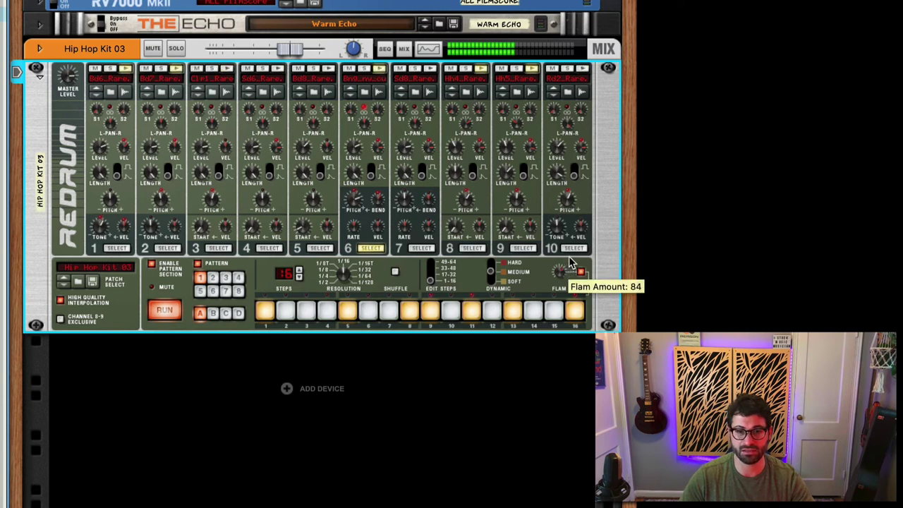
{"action": "scroll", "coordinate": [570, 263], "scroll_direction": "up", "scroll_amount": 5}
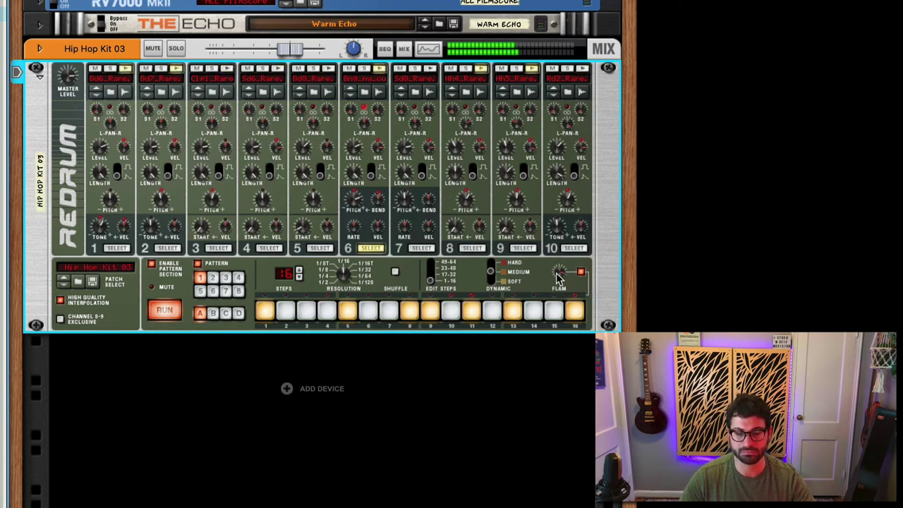
{"action": "scroll", "coordinate": [559, 271], "scroll_direction": "down", "scroll_amount": 10}
{"action": "scroll", "coordinate": [559, 272], "scroll_direction": "up", "scroll_amount": 7}
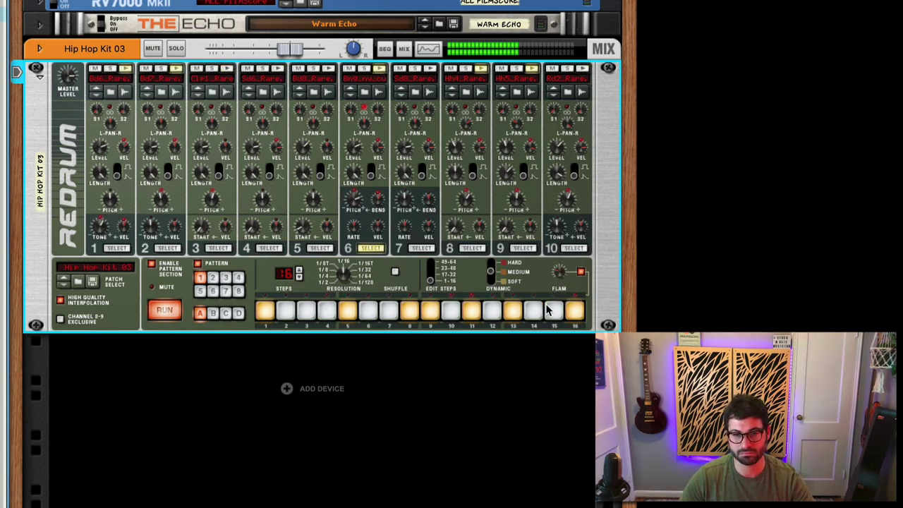
{"action": "scroll", "coordinate": [561, 270], "scroll_direction": "down", "scroll_amount": 5}
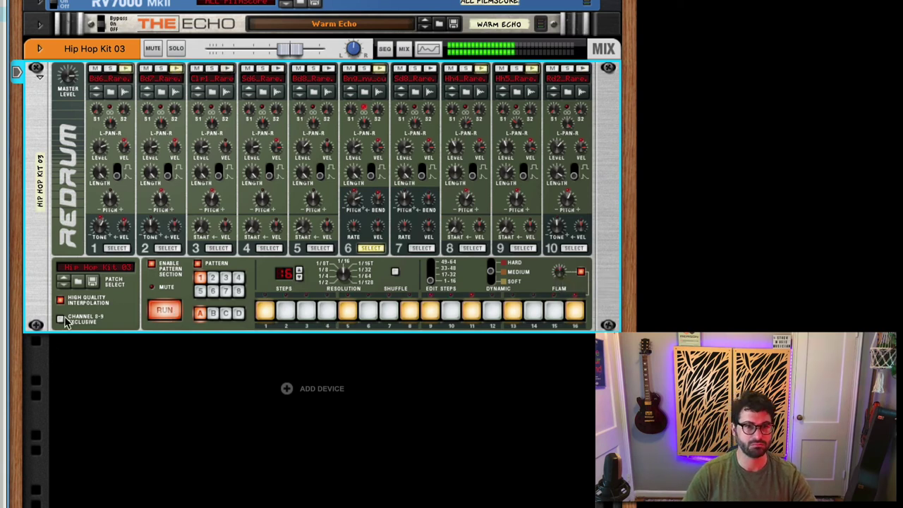
{"action": "left_click", "coordinate": [164, 310]}
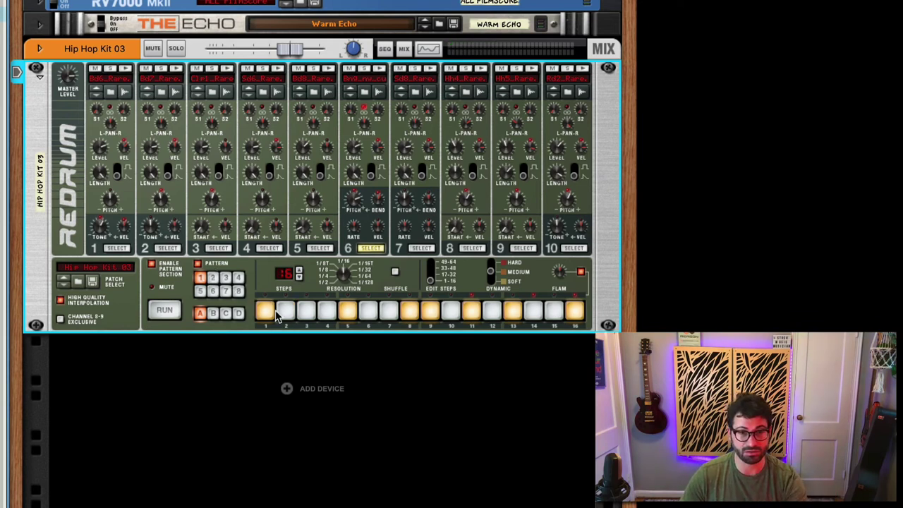
- Copy Redrum pattern 1 and paste it into pattern 2
{"action": "right_click", "coordinate": [276, 316]}
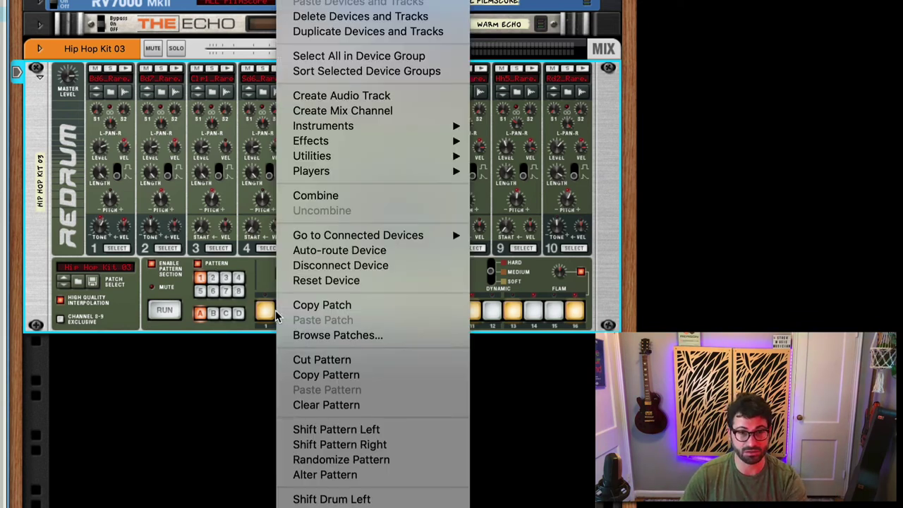
{"action": "left_click", "coordinate": [371, 374]}
{"action": "left_click", "coordinate": [213, 279]}
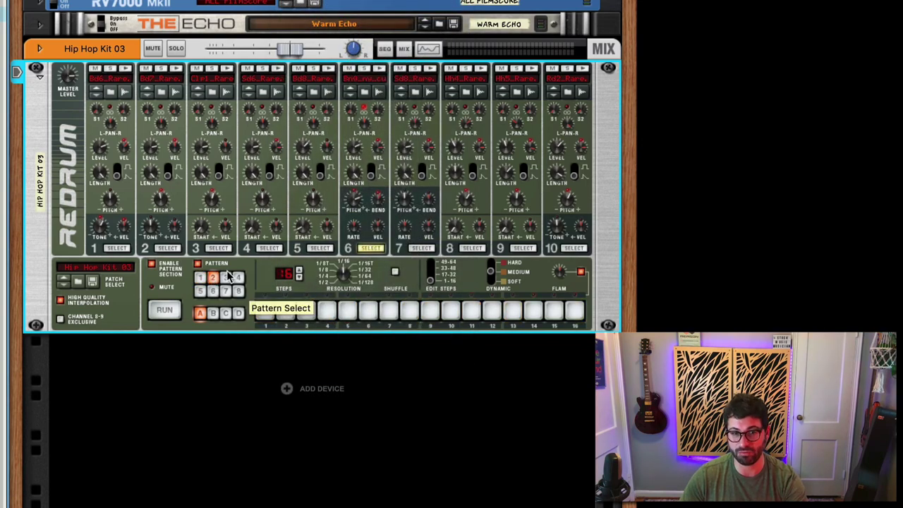
{"action": "right_click", "coordinate": [260, 292]}
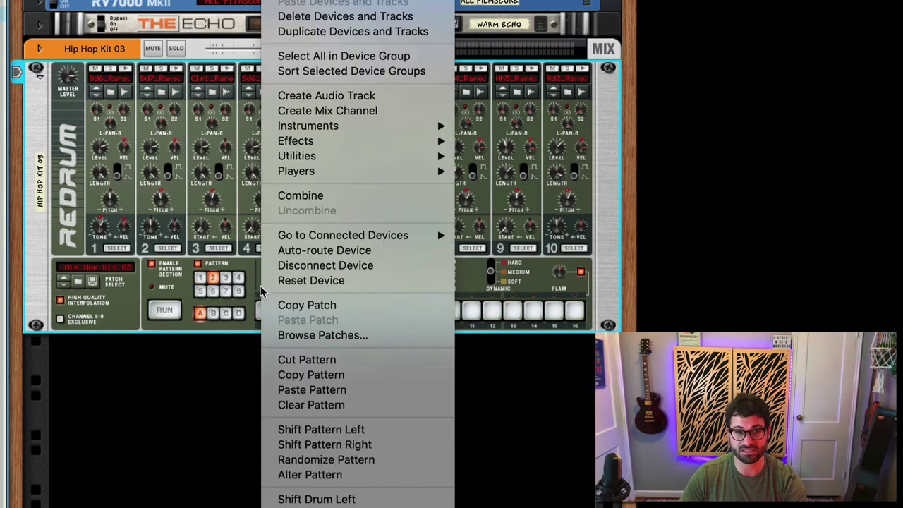
{"action": "left_click", "coordinate": [389, 390]}
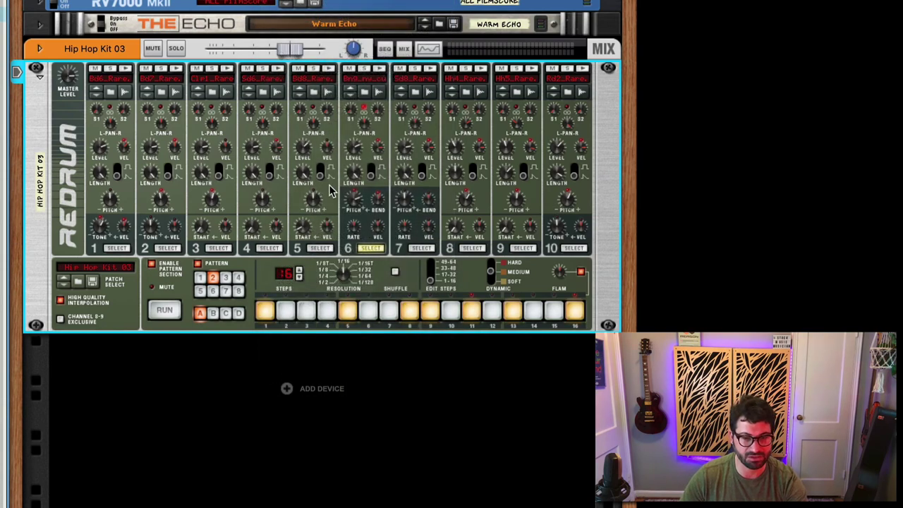
- With flam off, add drum 1 kick hits on steps 3, 7, 11 and 15, then run the pattern
{"action": "left_click", "coordinate": [112, 249]}
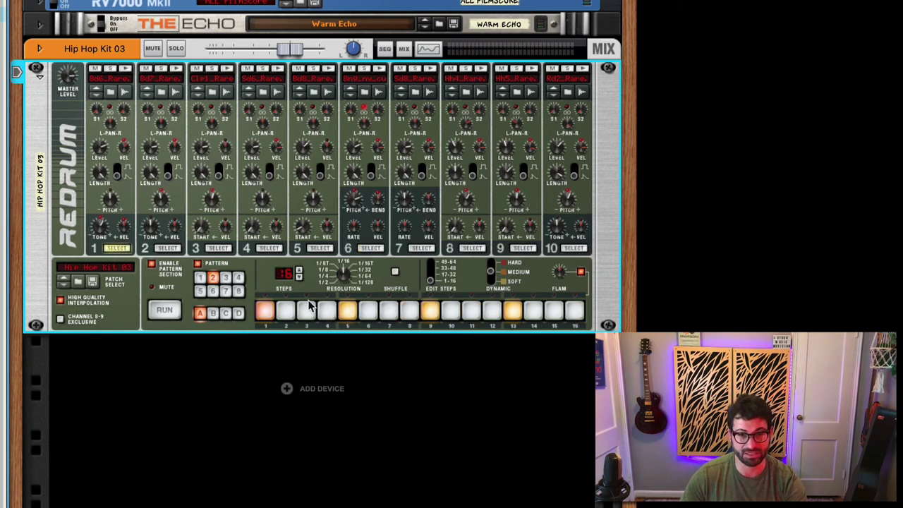
{"action": "left_click", "coordinate": [306, 311]}
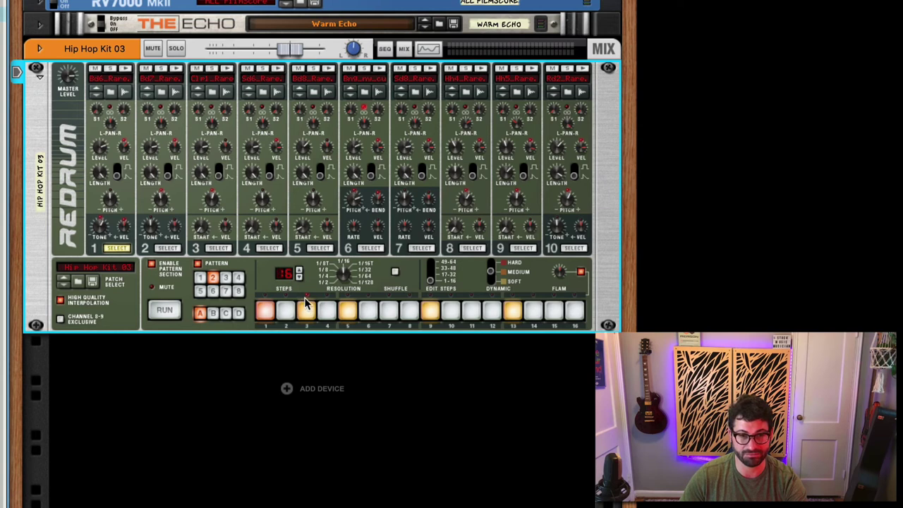
{"action": "left_click", "coordinate": [305, 303]}
{"action": "left_click", "coordinate": [581, 272]}
{"action": "left_click", "coordinate": [554, 311]}
{"action": "left_click", "coordinate": [471, 311]}
{"action": "left_click", "coordinate": [388, 312]}
{"action": "left_click", "coordinate": [305, 310]}
{"action": "left_click", "coordinate": [164, 312]}
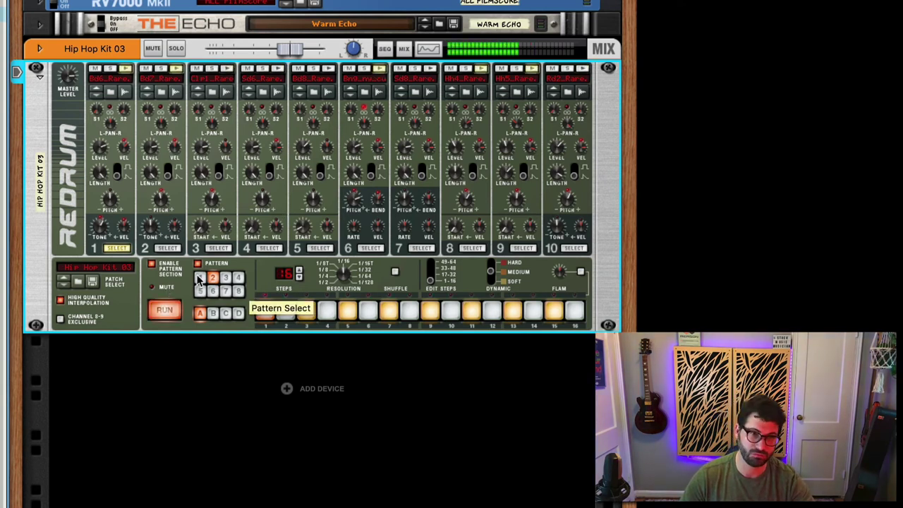
- Compare patterns 1 and 2, then stop playback on pattern 1 and deselect the Redrum
{"action": "left_click", "coordinate": [199, 280]}
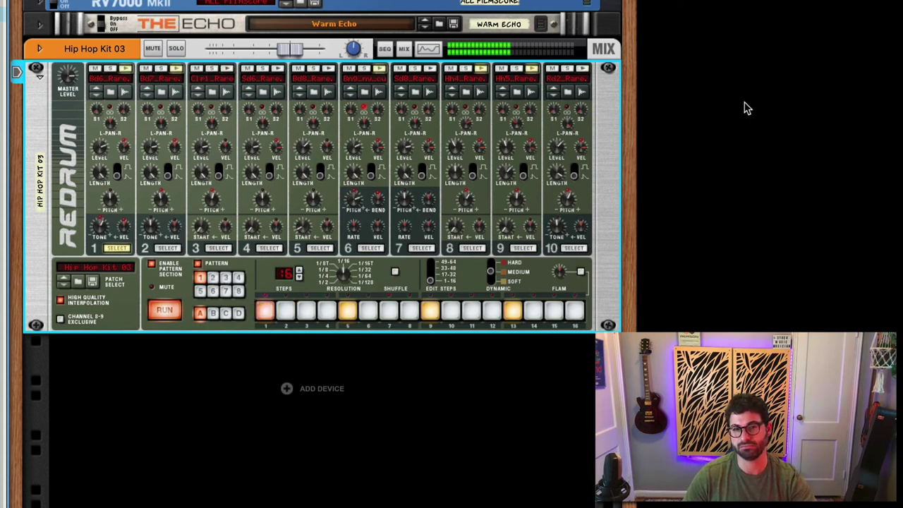
{"action": "left_click", "coordinate": [218, 278]}
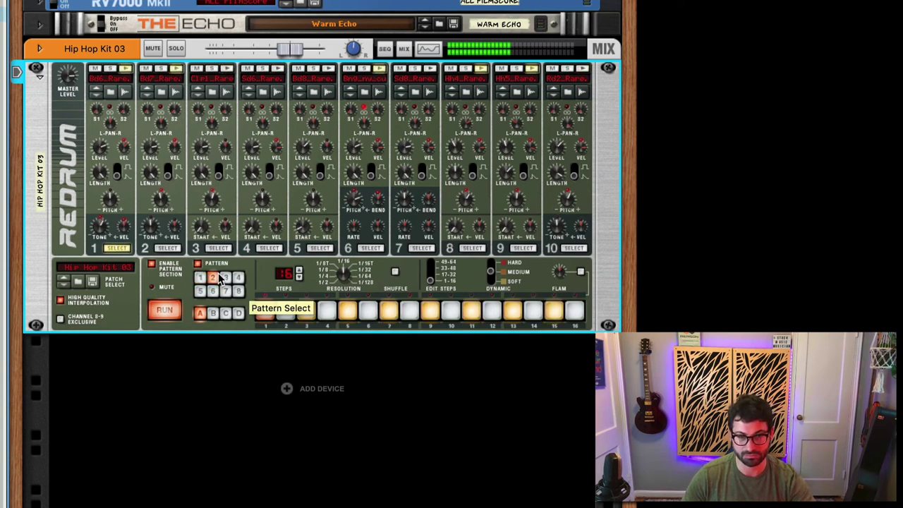
{"action": "left_click", "coordinate": [199, 278]}
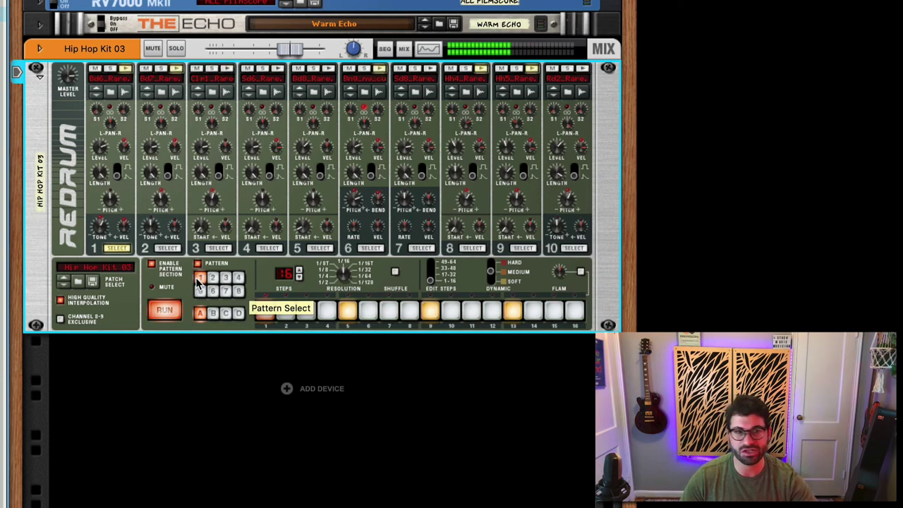
{"action": "key", "text": "space"}
{"action": "left_click", "coordinate": [381, 466]}
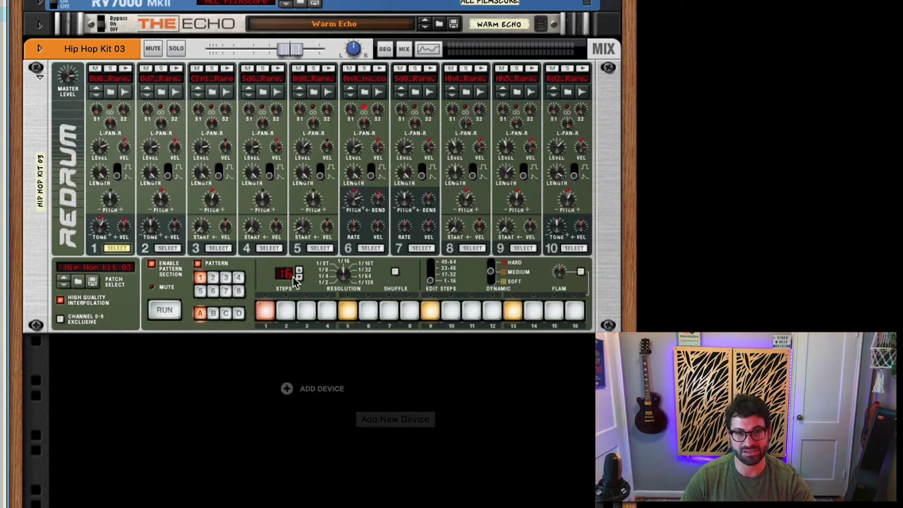
- Add a Mix Channel below the Redrum and rename it Kick
{"action": "right_click", "coordinate": [297, 397]}
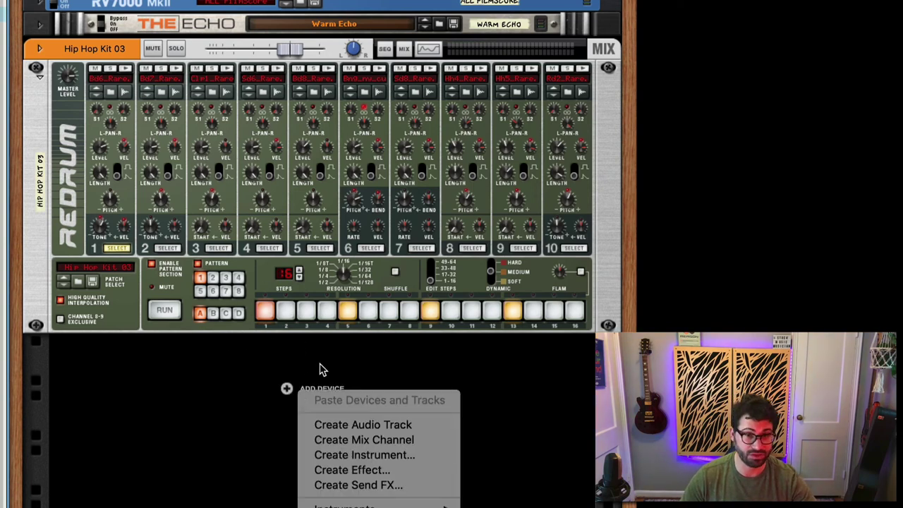
{"action": "mouse_move", "coordinate": [360, 507]}
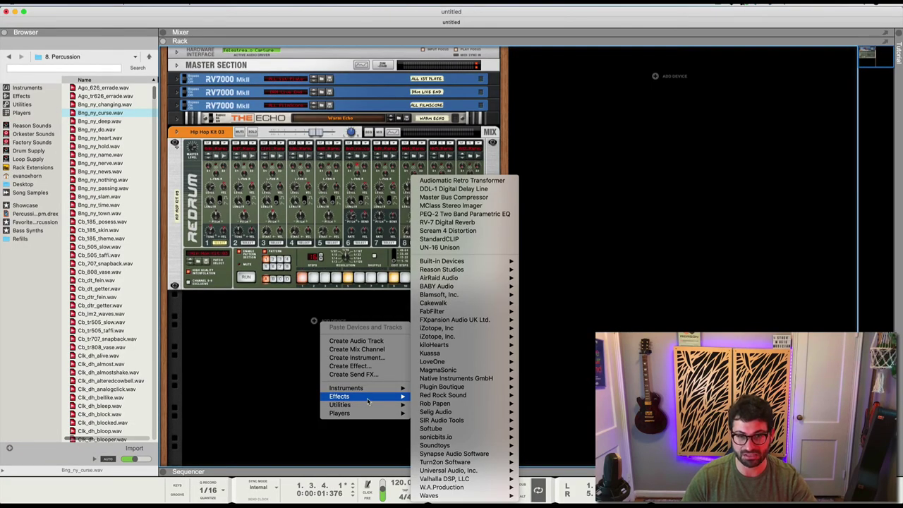
{"action": "mouse_move", "coordinate": [367, 405]}
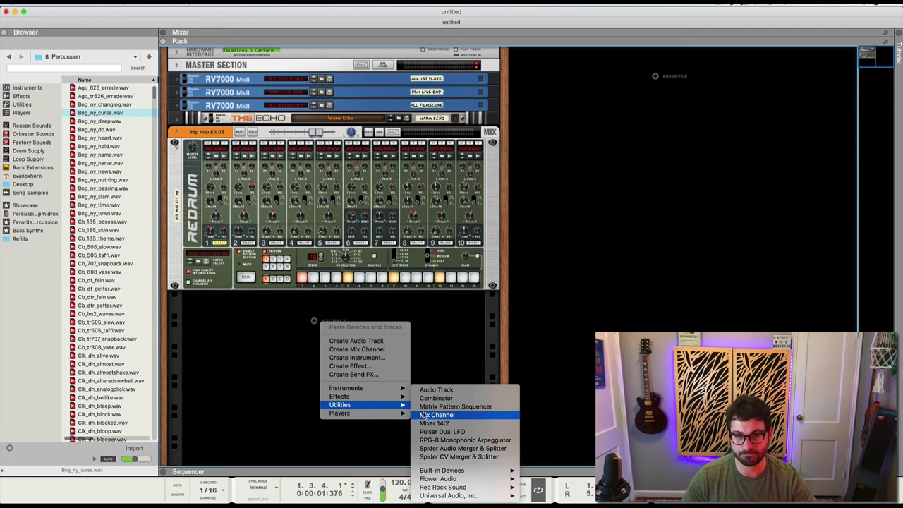
{"action": "left_click", "coordinate": [424, 417]}
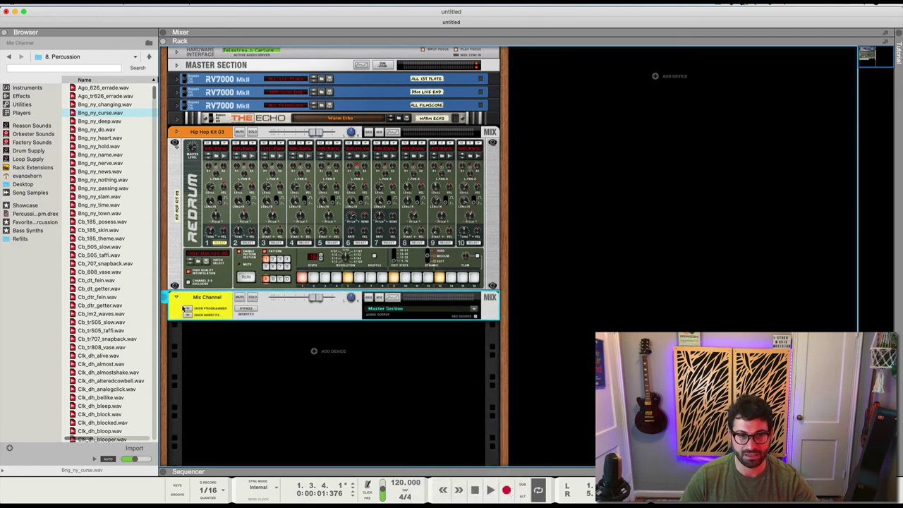
{"action": "double_click", "coordinate": [195, 300]}
{"action": "type", "text": "Kick"}
{"action": "key", "text": "Return"}
- Start the beat playing, then return to the rack-only view flipped to its back panels
{"action": "key", "text": "F5"}
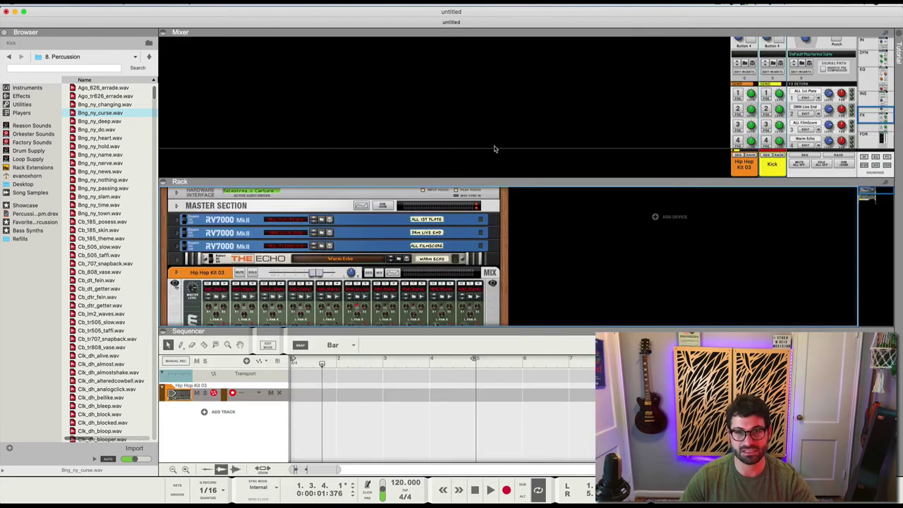
{"action": "scroll", "coordinate": [780, 105], "scroll_direction": "down", "scroll_amount": 5}
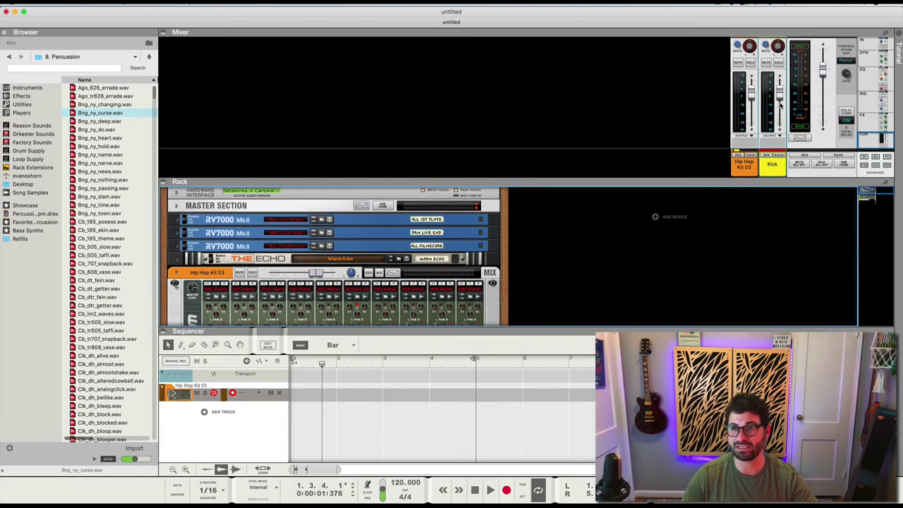
{"action": "scroll", "coordinate": [776, 98], "scroll_direction": "up", "scroll_amount": 1}
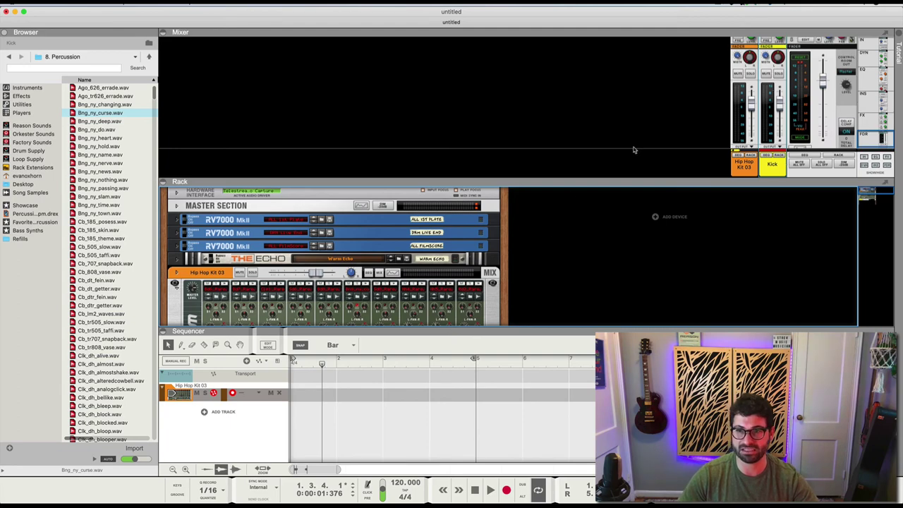
{"action": "key", "text": "space"}
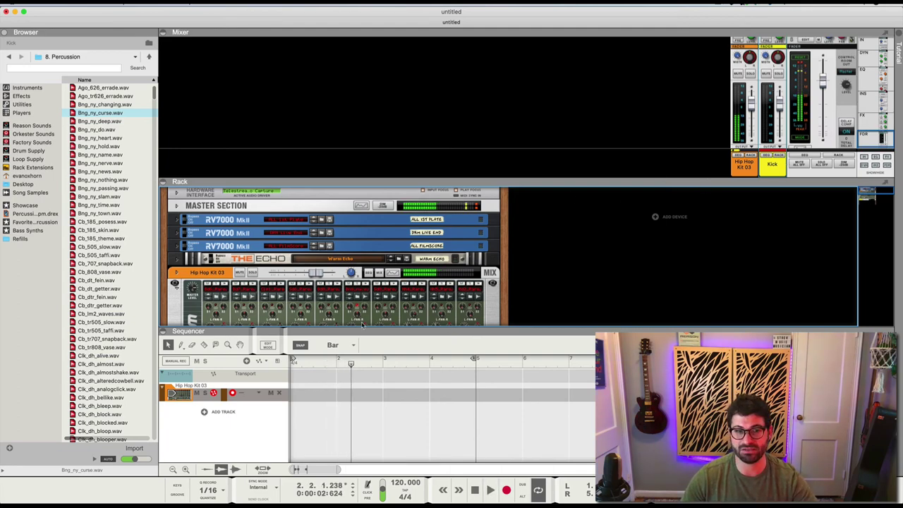
{"action": "key", "text": "F6"}
{"action": "key", "text": "Tab"}
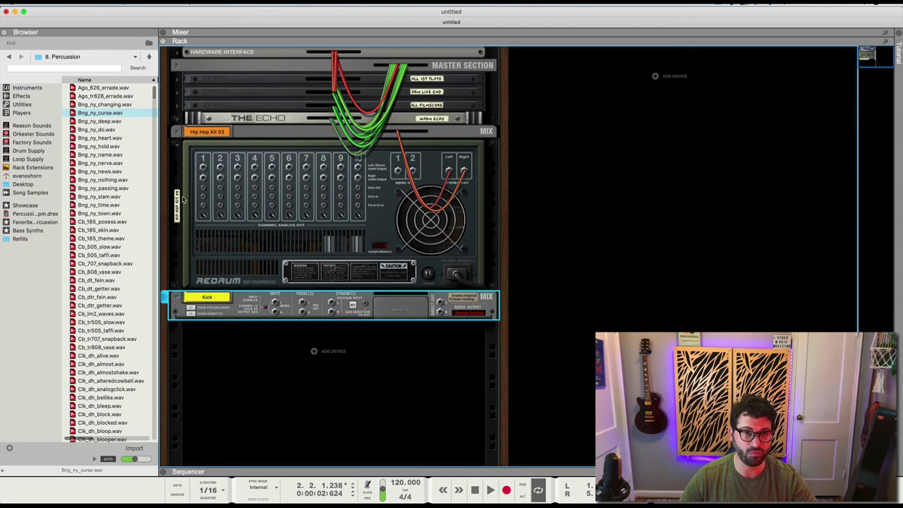
- Cable Redrum drum 1's output into the Kick channel input, play, and flip the rack front
{"action": "left_click_drag", "start_coordinate": [204, 167], "coordinate": [273, 305]}
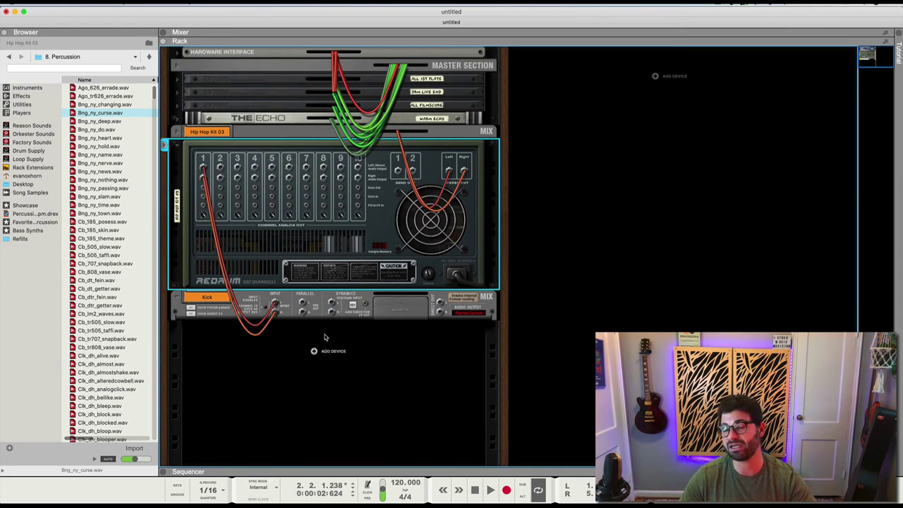
{"action": "key", "text": "space"}
{"action": "key", "text": "Tab"}
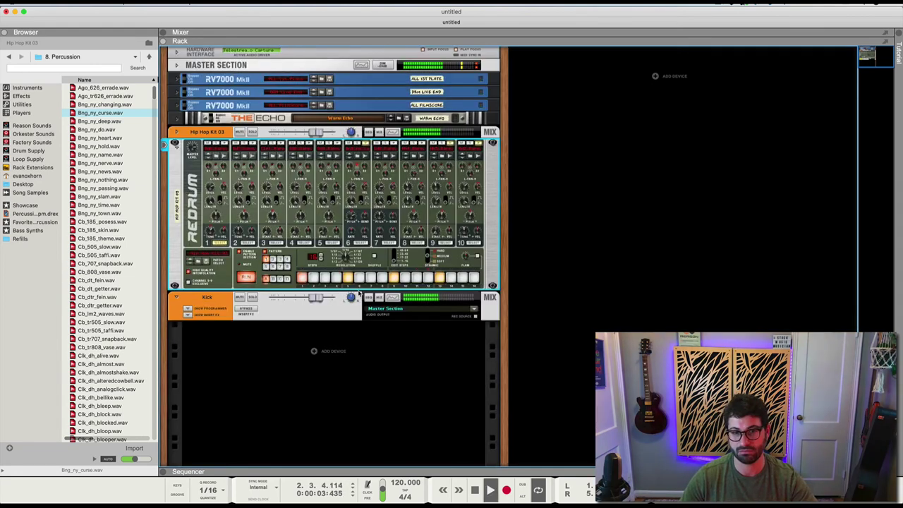
{"action": "left_click", "coordinate": [244, 302]}
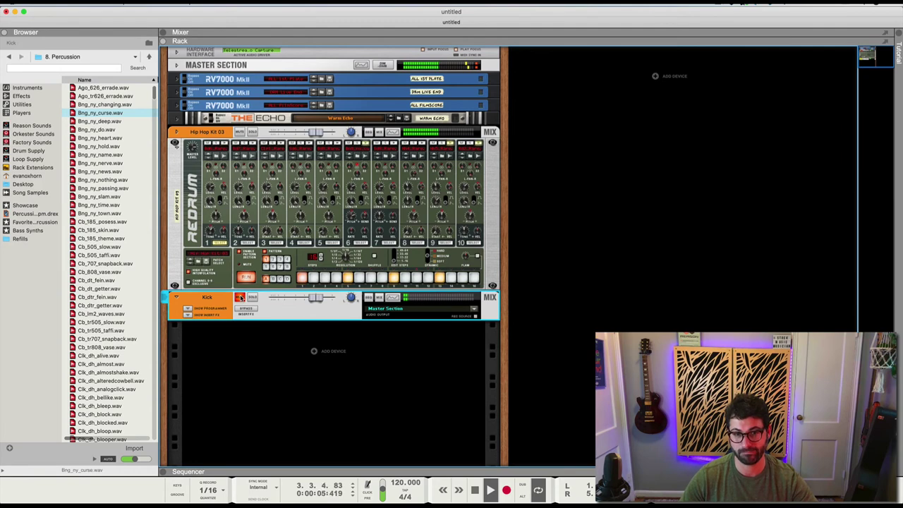
{"action": "right_click", "coordinate": [382, 311]}
- Stop playback, and open then close the Kick channel's Spectrum EQ without changes
{"action": "key", "text": "Escape"}
{"action": "key", "text": "space"}
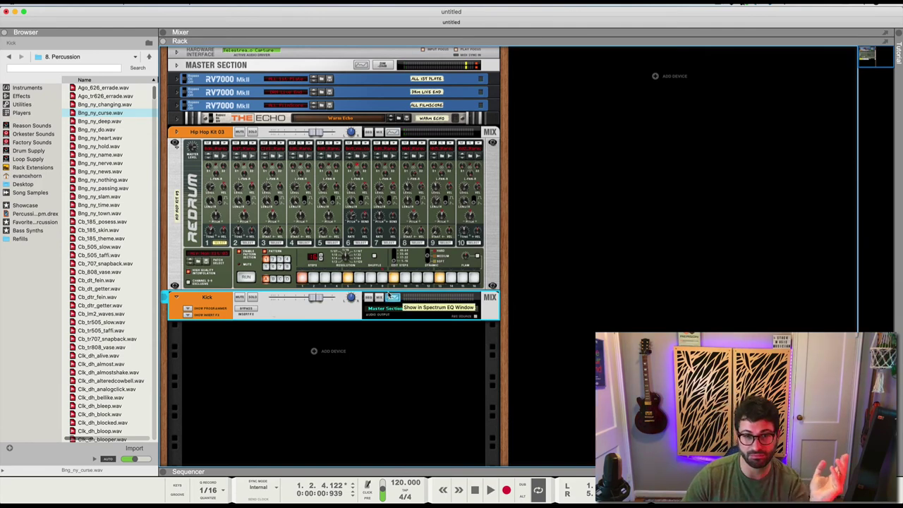
{"action": "left_click", "coordinate": [393, 297]}
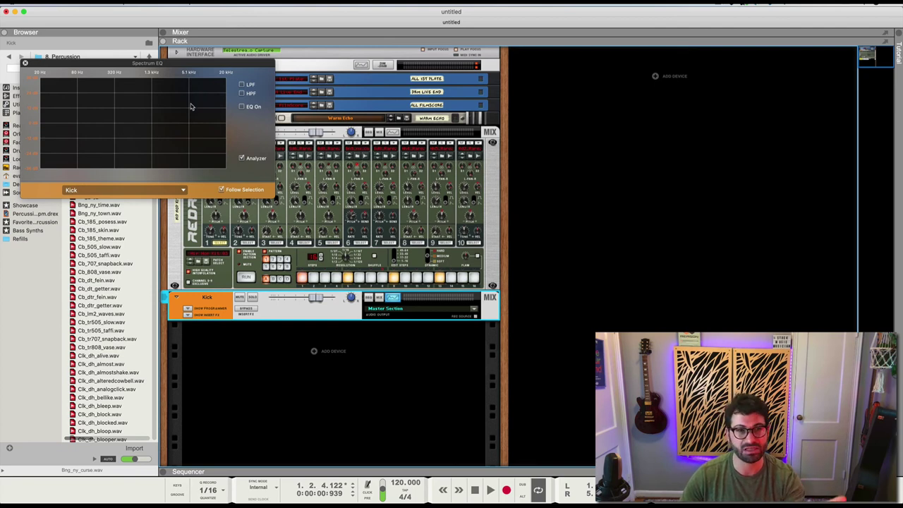
{"action": "left_click", "coordinate": [26, 63]}
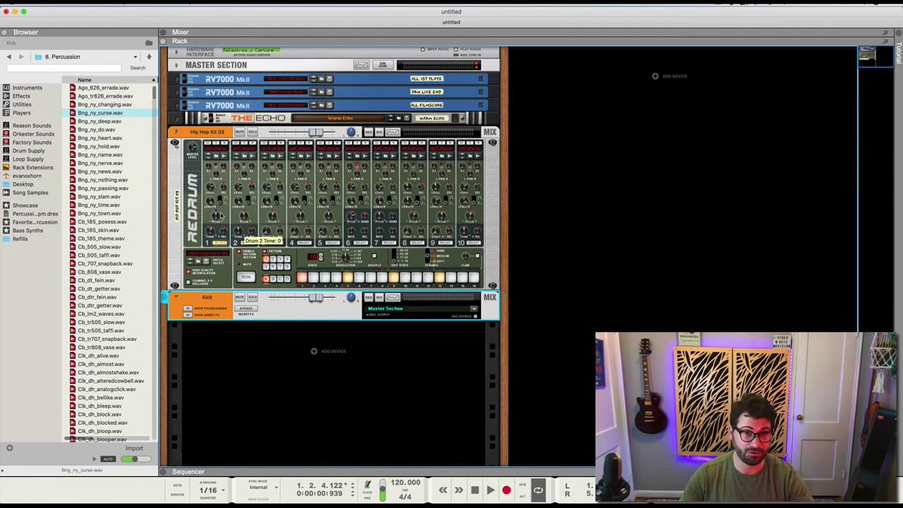
- Create a new Mix Channel below the Kick channel
{"action": "right_click", "coordinate": [343, 345]}
{"action": "mouse_move", "coordinate": [380, 419]}
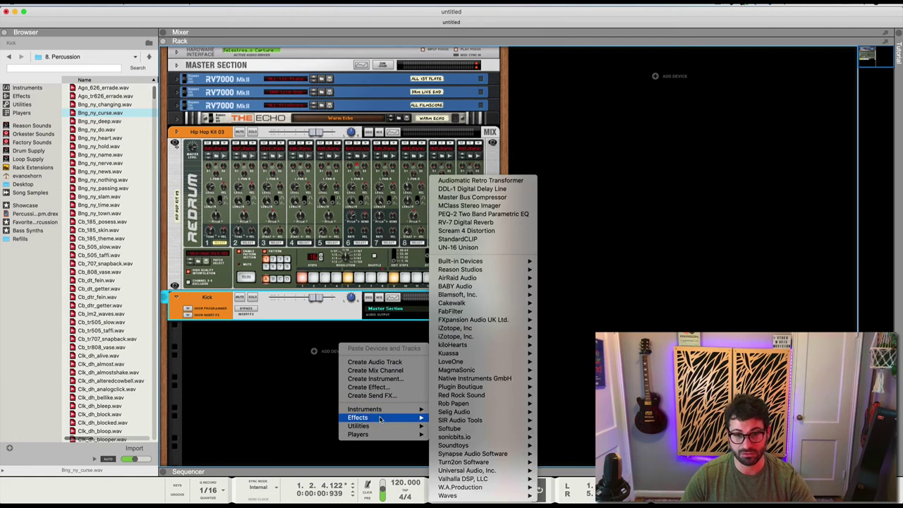
{"action": "left_click", "coordinate": [397, 370]}
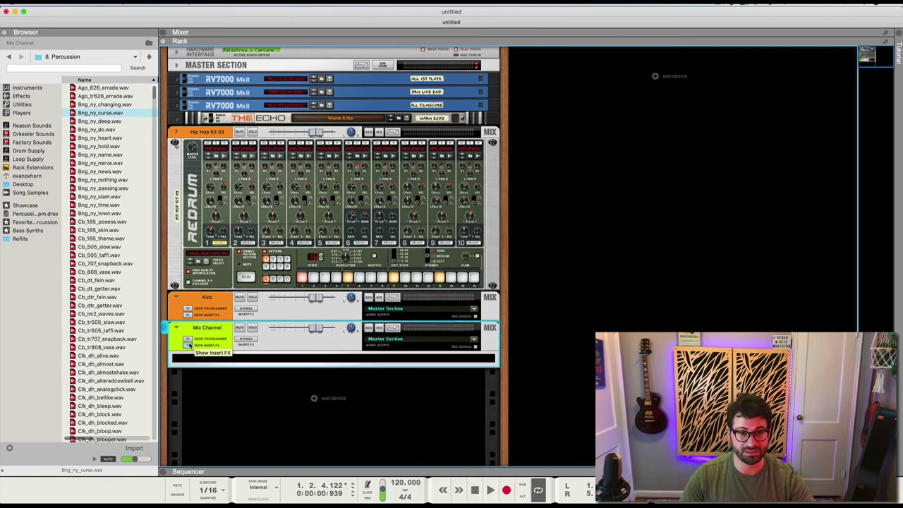
- Insert an RV-7 Digital Reverb from Built-in Devices into the new channel
{"action": "right_click", "coordinate": [206, 358]}
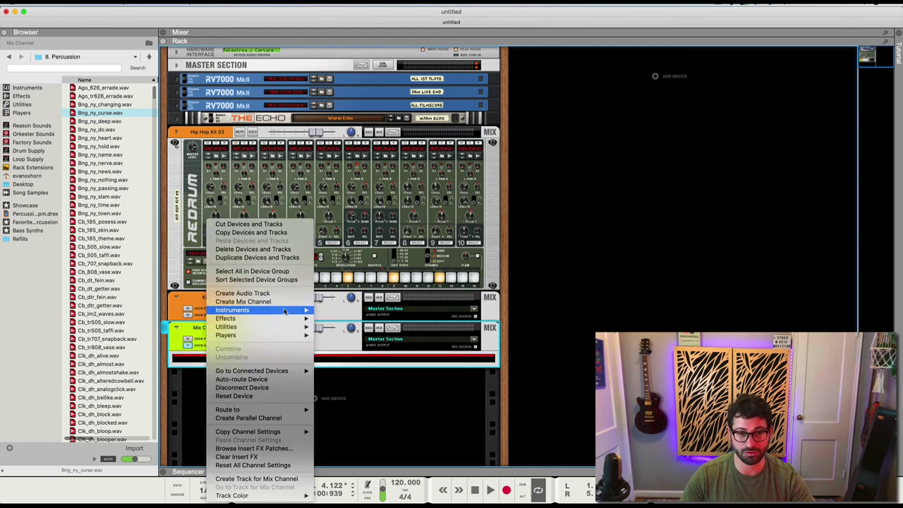
{"action": "mouse_move", "coordinate": [282, 319]}
{"action": "mouse_move", "coordinate": [358, 263]}
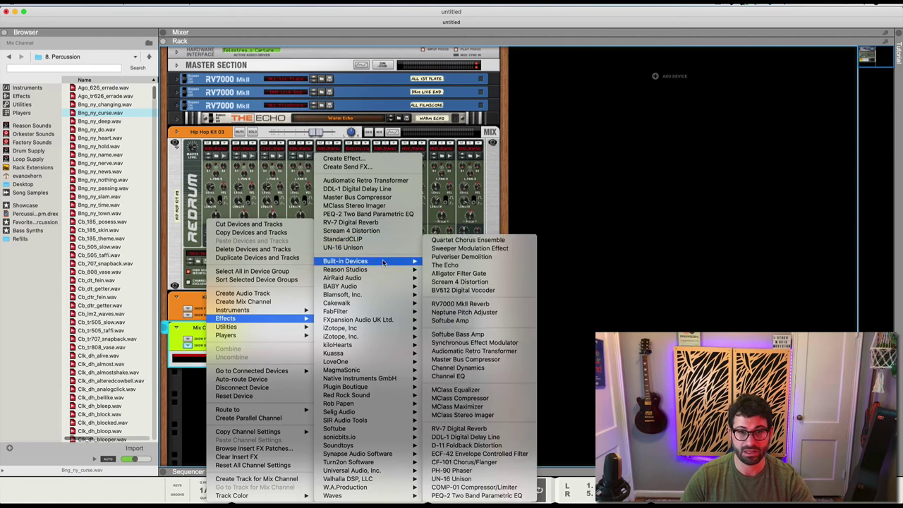
{"action": "left_click", "coordinate": [375, 222]}
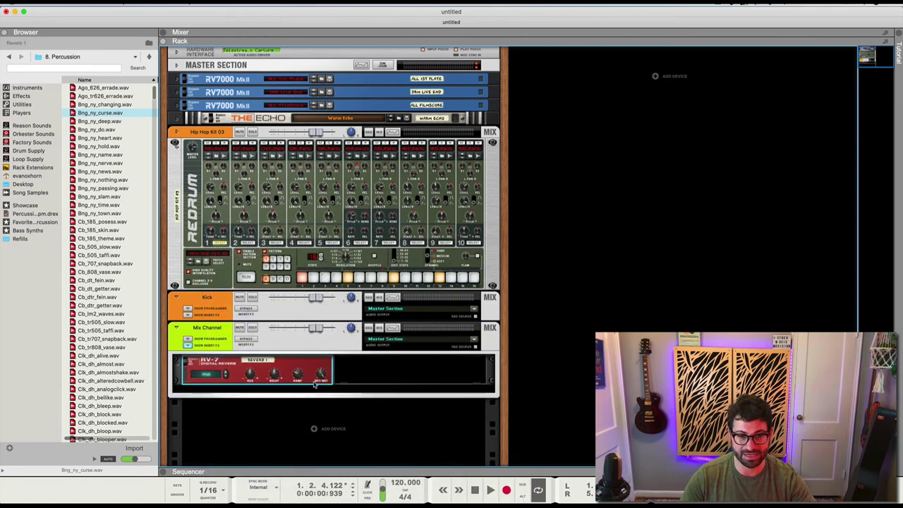
- On the rack's back panel, cable Redrum Send Out 1 into the new mix channel's input
{"action": "key", "text": "Tab"}
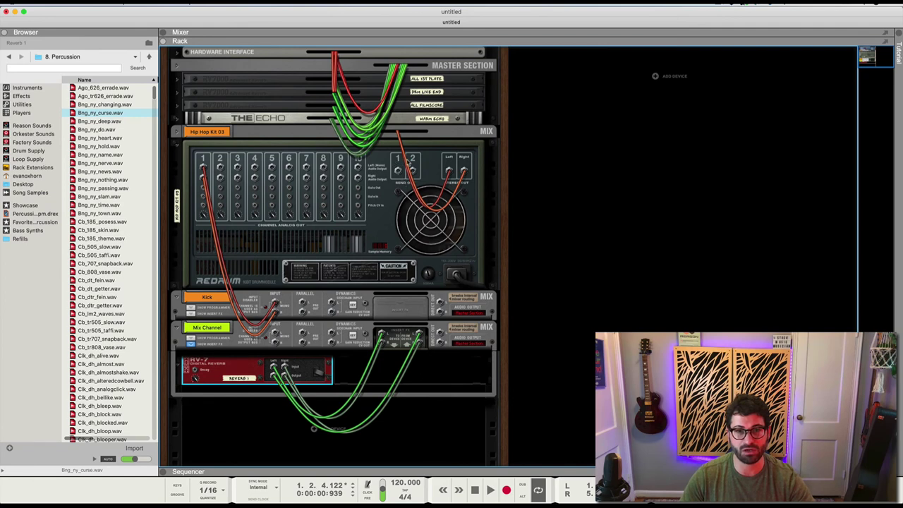
{"action": "left_click_drag", "start_coordinate": [398, 171], "coordinate": [276, 334]}
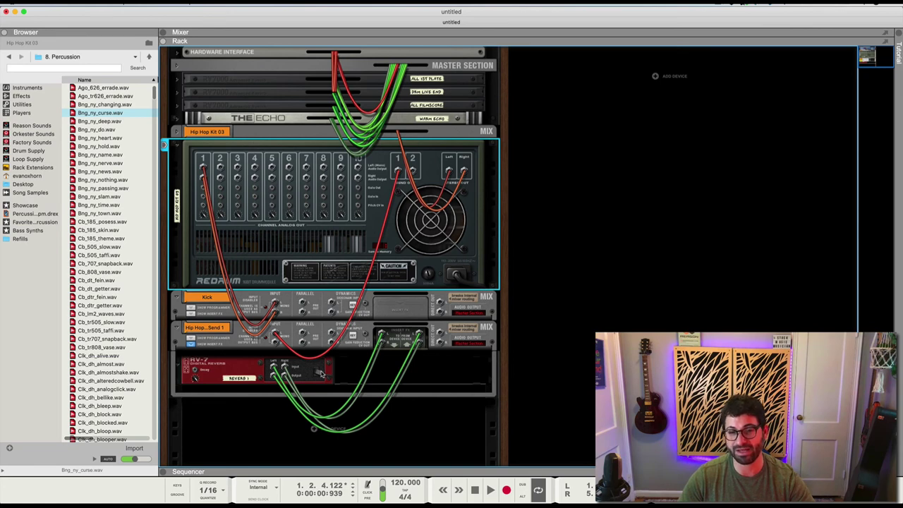
{"action": "key", "text": "Tab"}
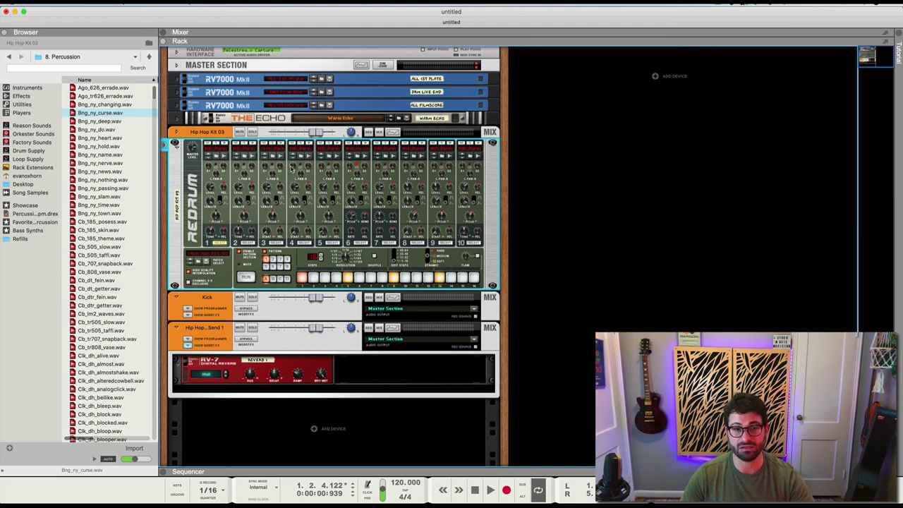
- Start playback and adjust drum 4's reverb send amount on the Redrum
{"action": "mouse_move", "coordinate": [293, 167]}
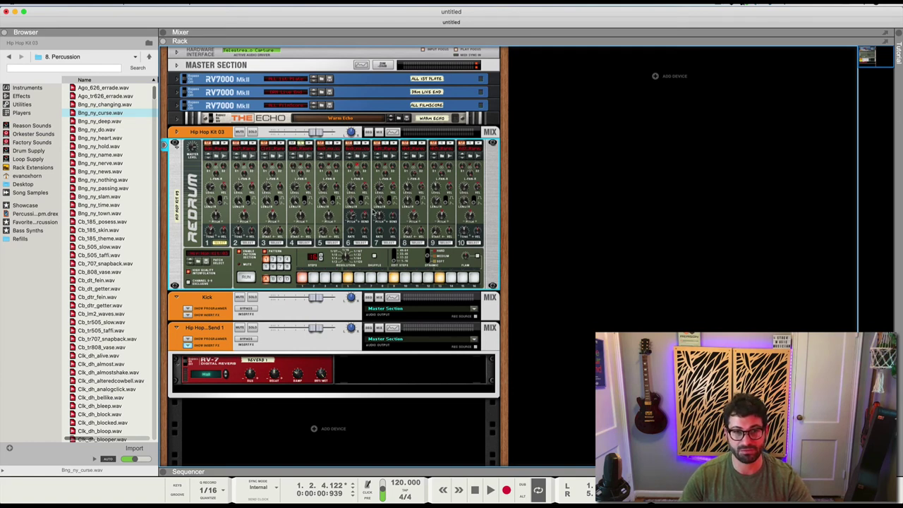
{"action": "key", "text": "space"}
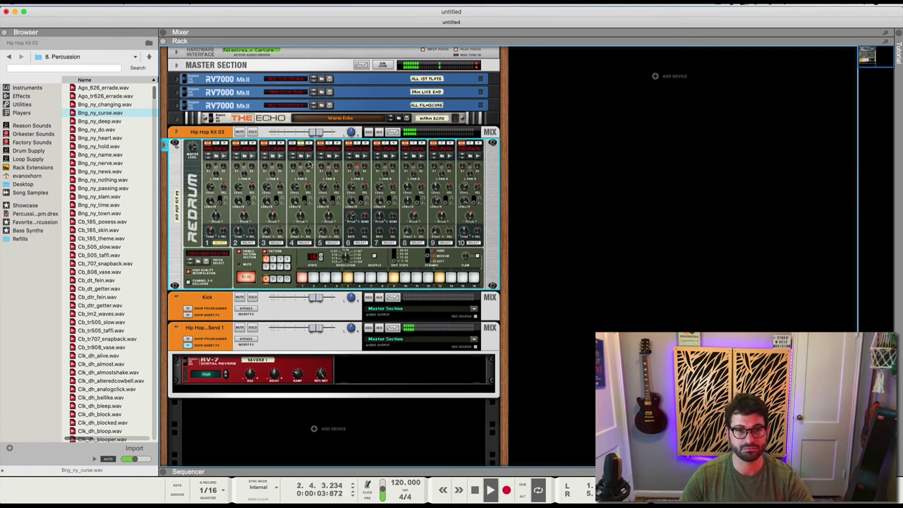
{"action": "mouse_move", "coordinate": [291, 146]}
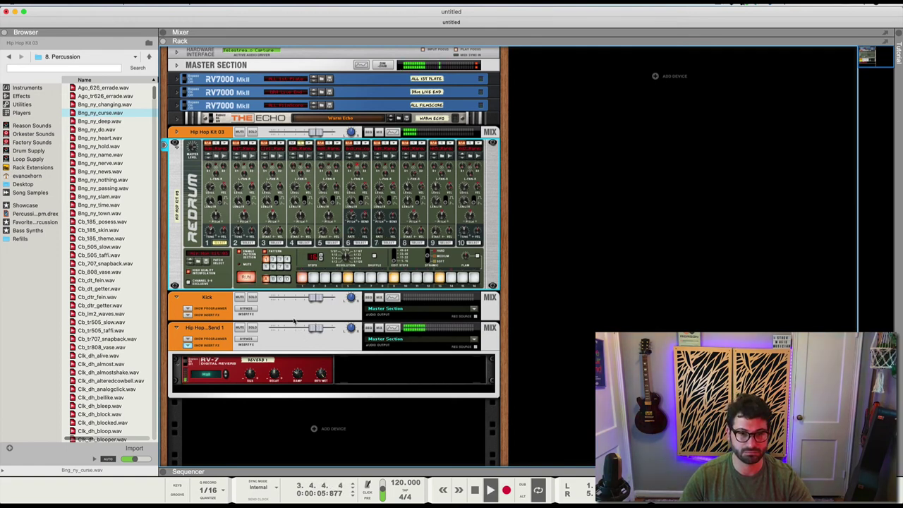
{"action": "left_click", "coordinate": [277, 378]}
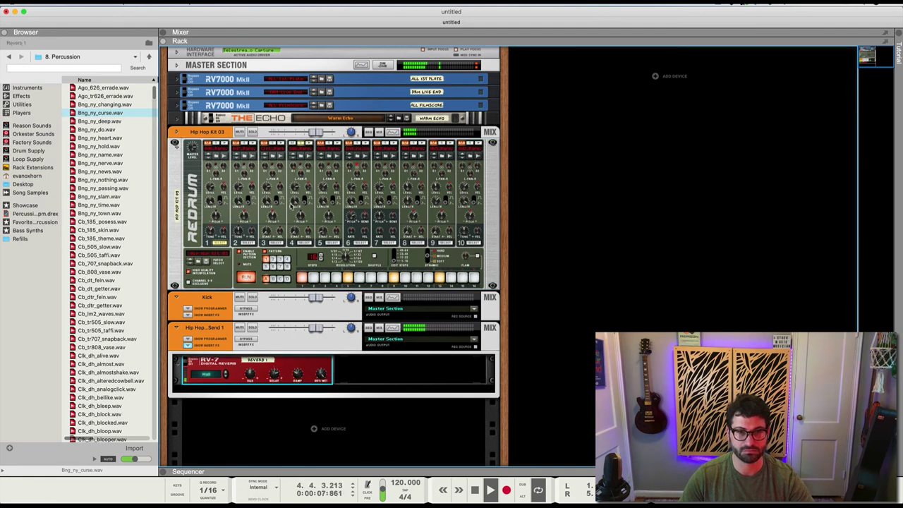
{"action": "left_click", "coordinate": [293, 168]}
{"action": "scroll", "coordinate": [293, 178], "scroll_direction": "down", "scroll_amount": 3}
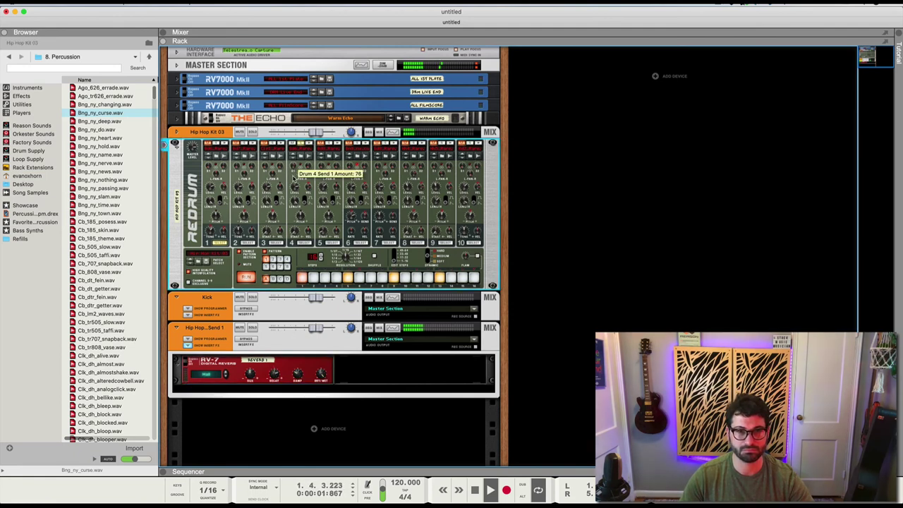
- Set the Hip Hop Kit 03 Send 1 return channel fader to about -2.77 dB
{"action": "left_click", "coordinate": [250, 372]}
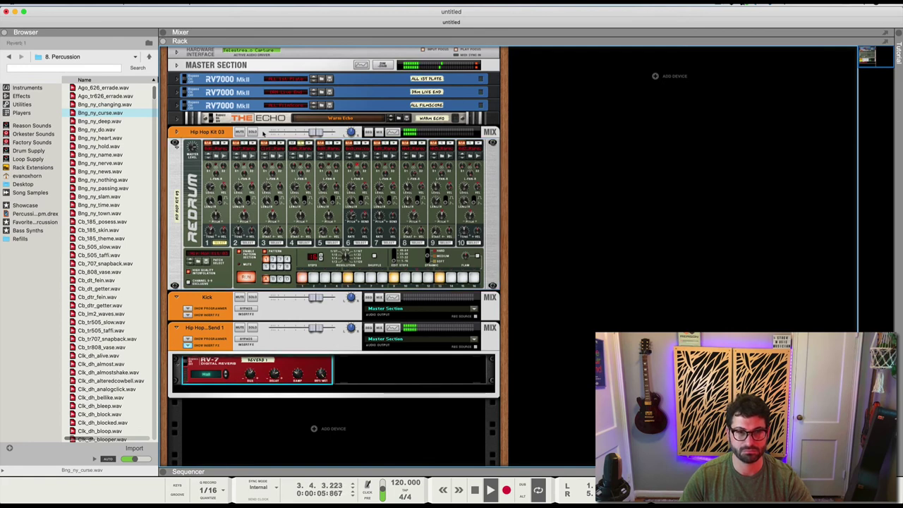
{"action": "left_click", "coordinate": [304, 144]}
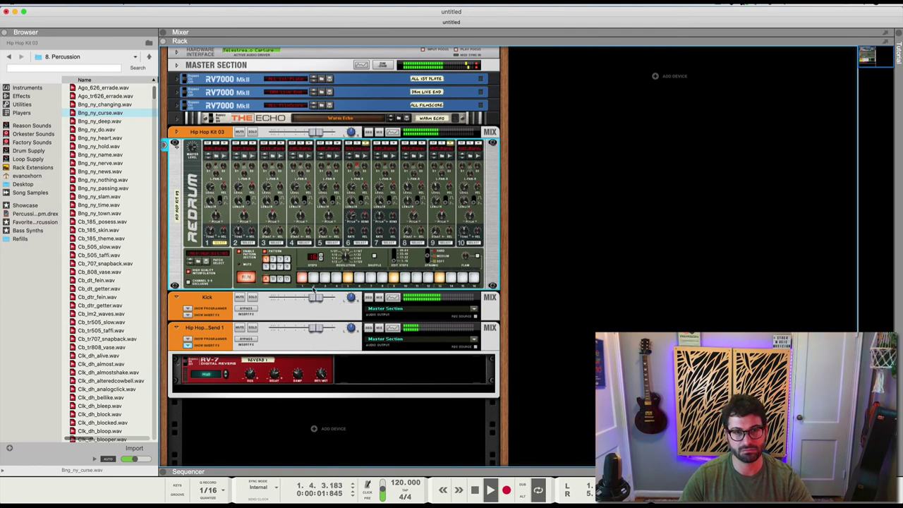
{"action": "left_click_drag", "start_coordinate": [316, 328], "coordinate": [356, 332]}
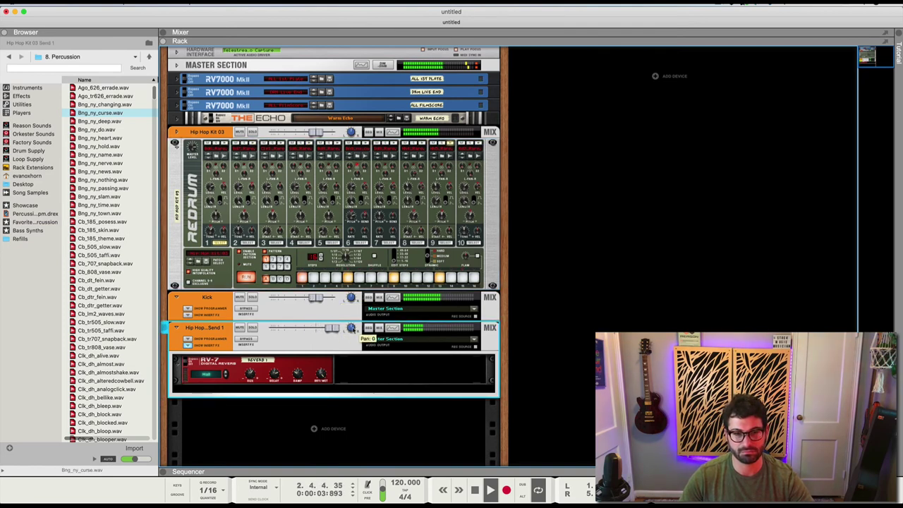
{"action": "left_click", "coordinate": [271, 380]}
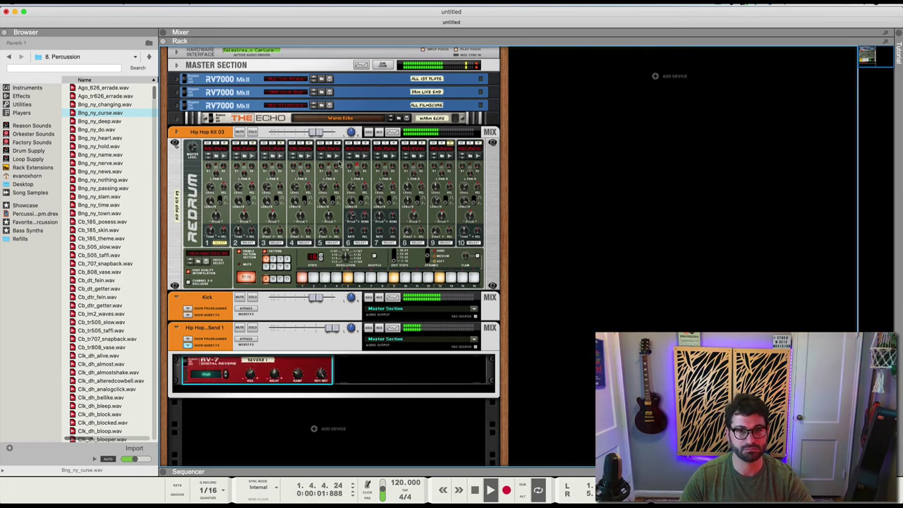
{"action": "left_click_drag", "start_coordinate": [341, 331], "coordinate": [311, 332]}
- Play the Redrum beat and scroll the Resolution knob from 1/8T back to 1/16
{"action": "left_click", "coordinate": [250, 375]}
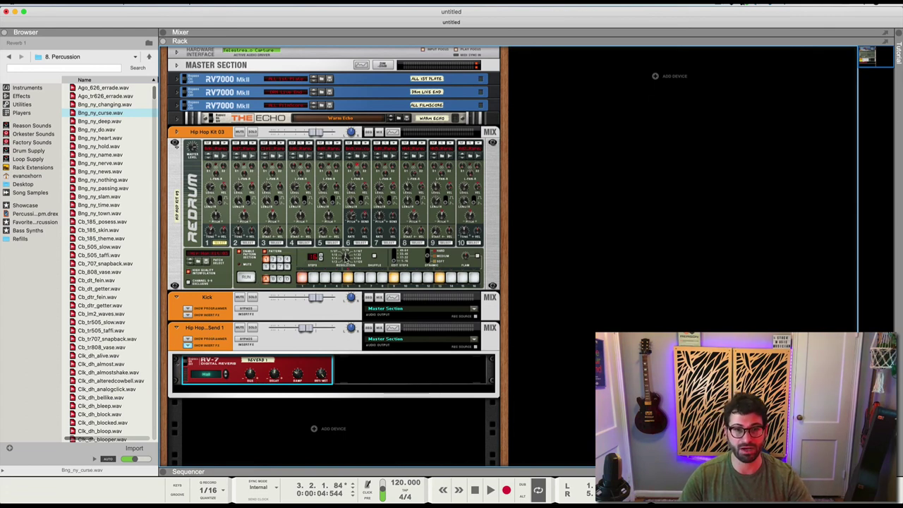
{"action": "left_click", "coordinate": [347, 259]}
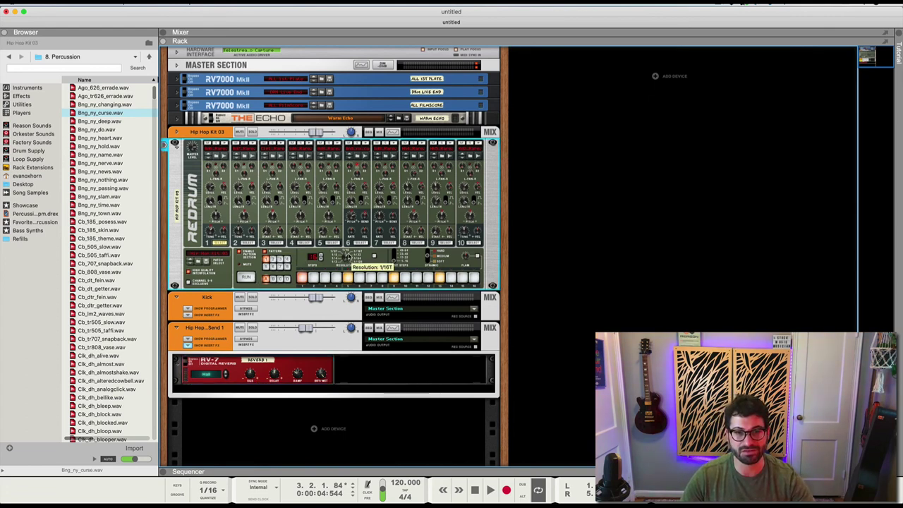
{"action": "key", "text": "space"}
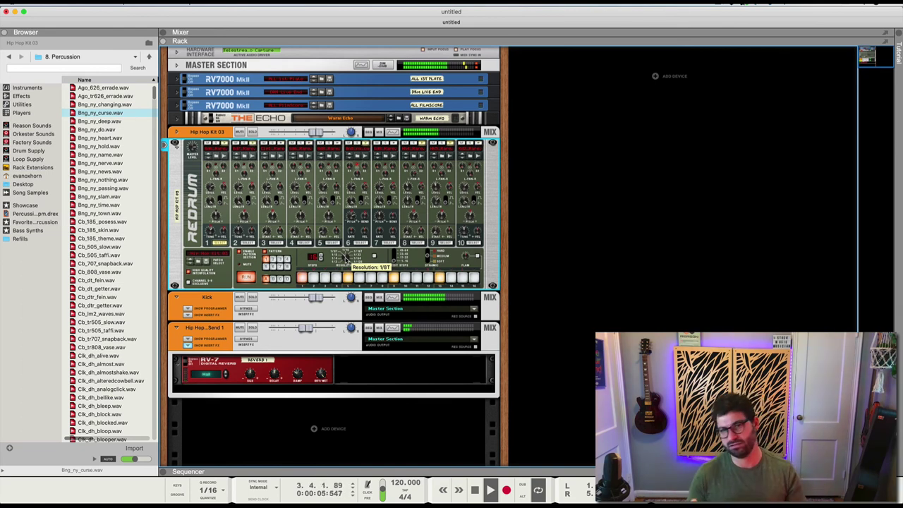
{"action": "scroll", "coordinate": [345, 259], "scroll_direction": "up", "scroll_amount": 1}
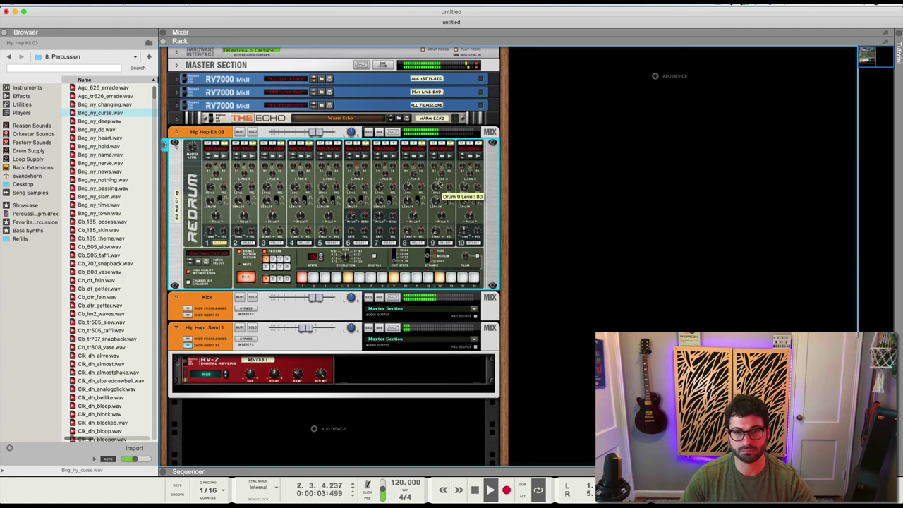
- Stop the Redrum beat after listening through the pattern
{"action": "mouse_move", "coordinate": [408, 194]}
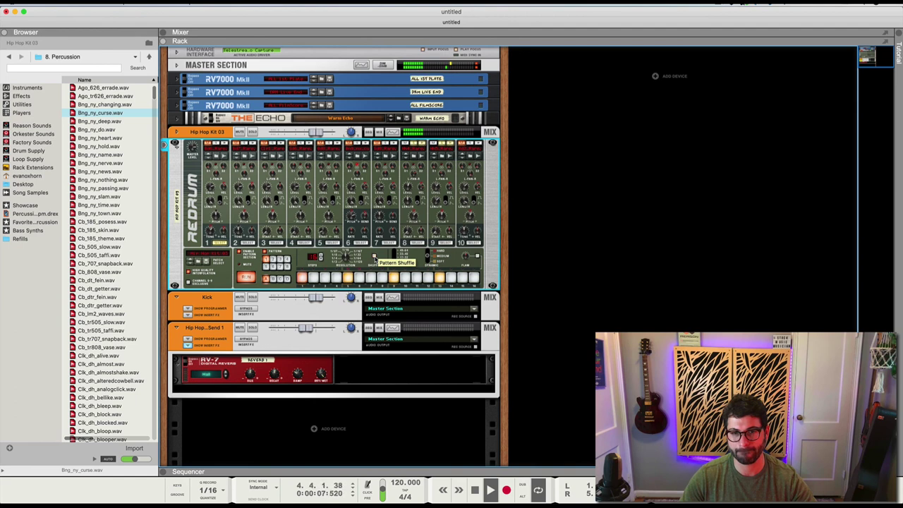
{"action": "key", "text": "space"}
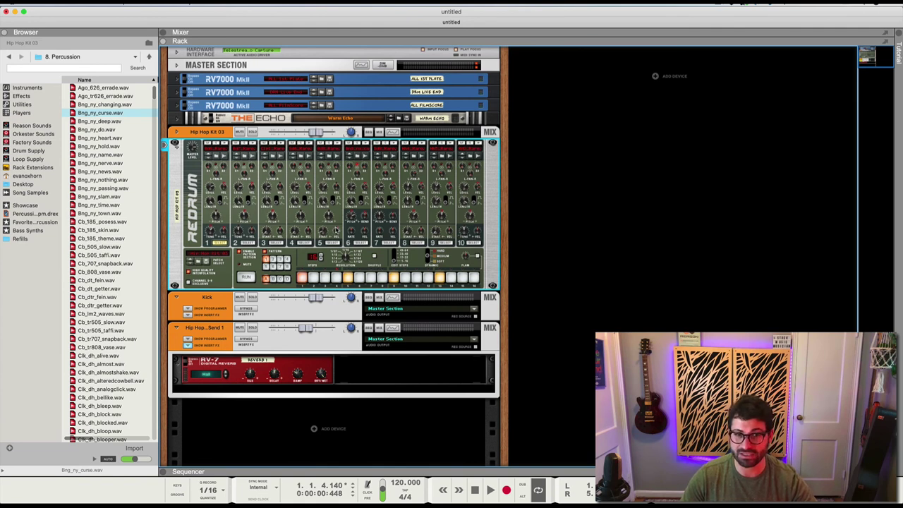
- Use Copy Pattern to Track on the Redrum and view the new four-bar clip in the Sequencer
{"action": "key", "text": "F7"}
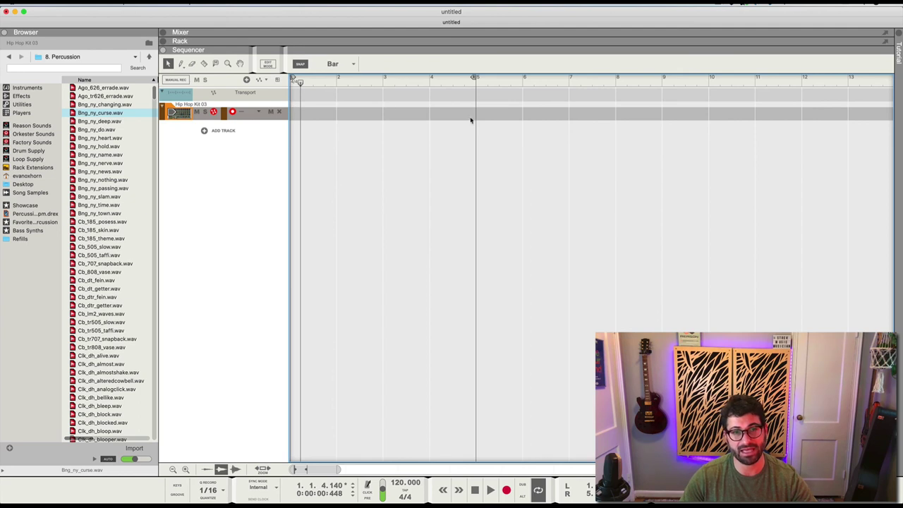
{"action": "key", "text": "space"}
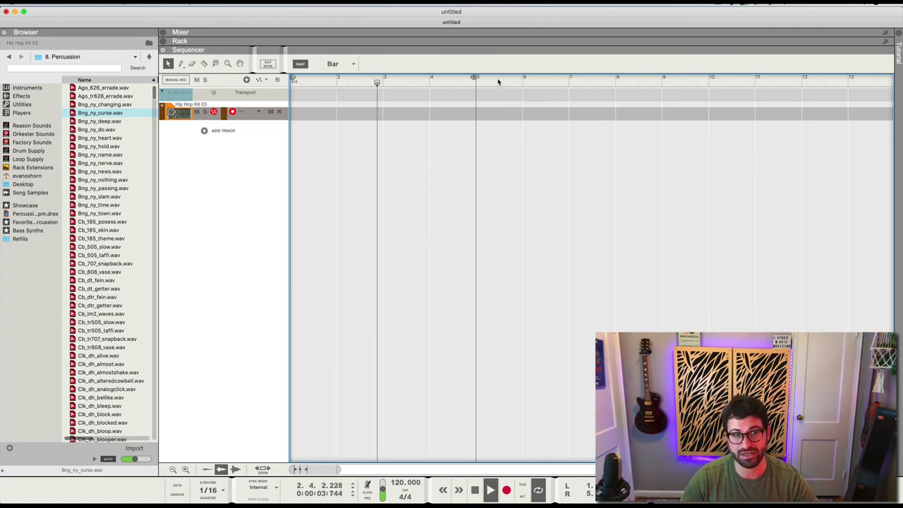
{"action": "key", "text": "F6"}
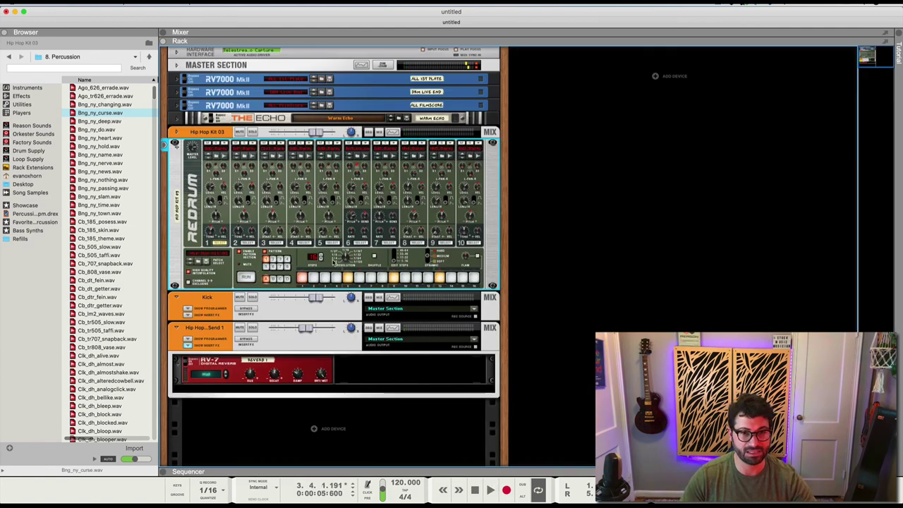
{"action": "right_click", "coordinate": [257, 266]}
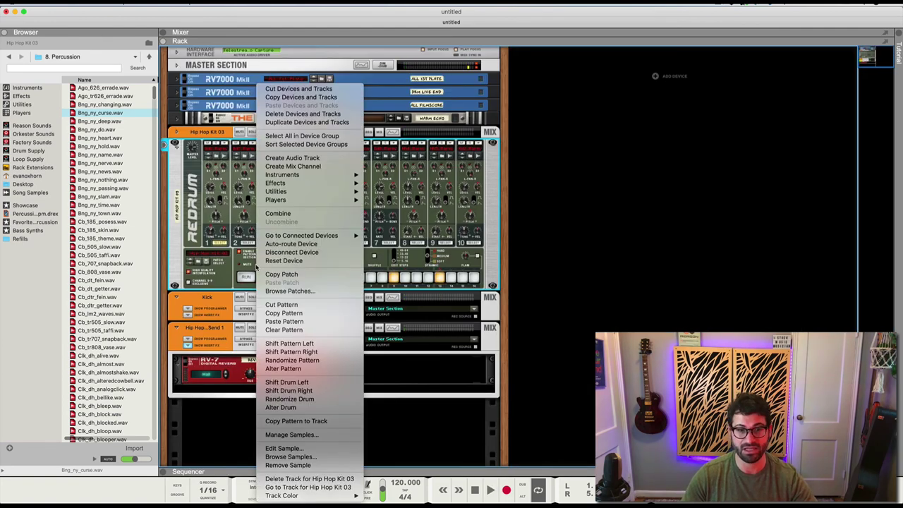
{"action": "left_click", "coordinate": [302, 422]}
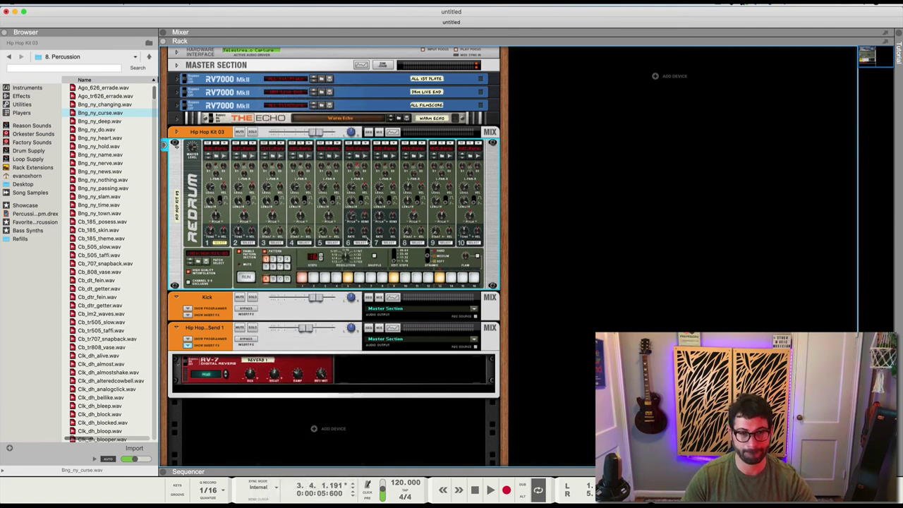
{"action": "key", "text": "F7"}
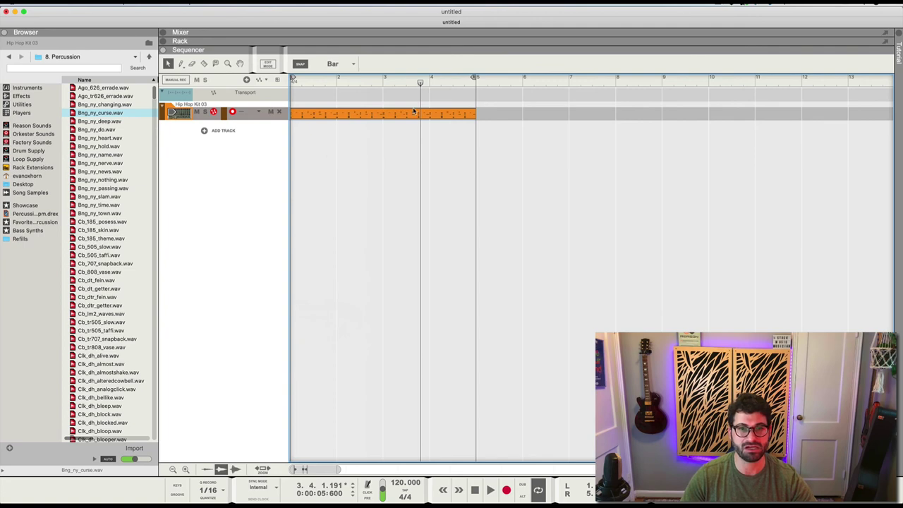
- In Edit Mode, pencil in several drum hits and a long Bd8_Rare.aif note, then play the clip
{"action": "double_click", "coordinate": [381, 113]}
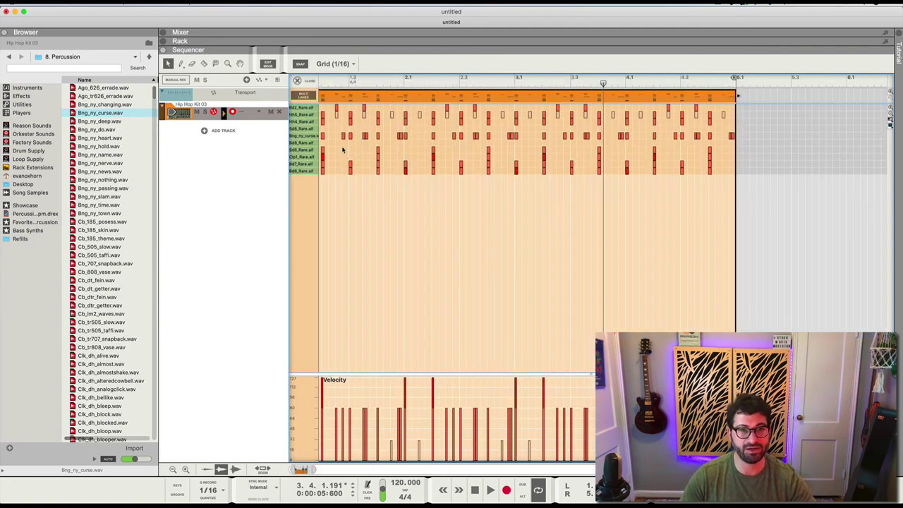
{"action": "left_click", "coordinate": [366, 141]}
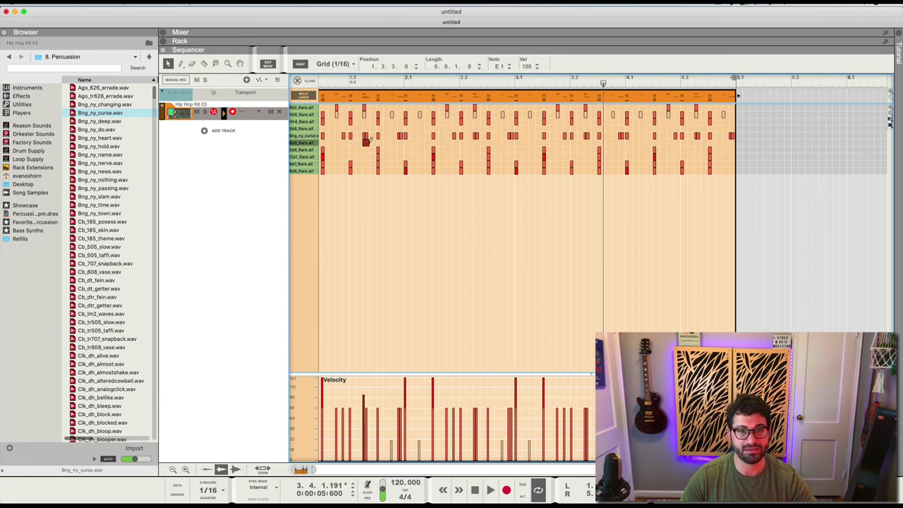
{"action": "left_click", "coordinate": [476, 129]}
{"action": "left_click", "coordinate": [511, 121]}
{"action": "left_click", "coordinate": [587, 142]}
{"action": "left_click_drag", "start_coordinate": [605, 143], "coordinate": [687, 143]}
{"action": "left_click", "coordinate": [709, 156]}
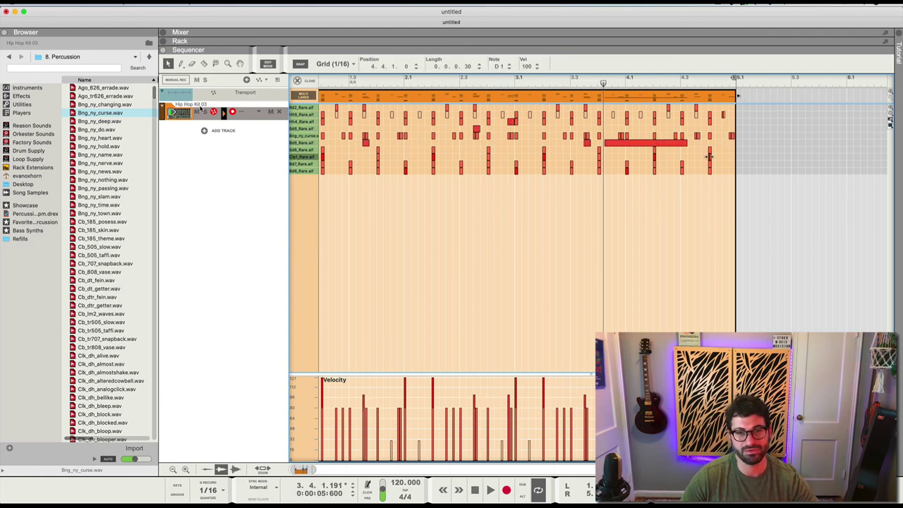
{"action": "key", "text": "space"}
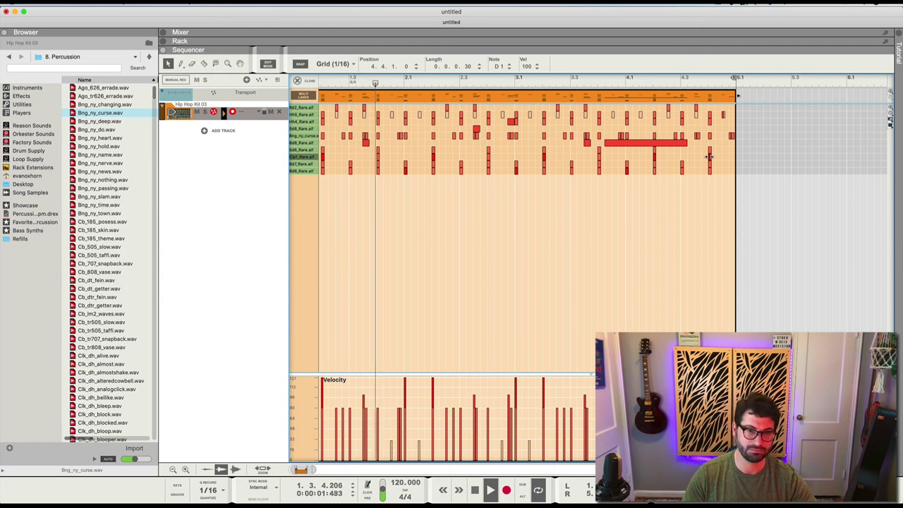
- Back in the rack, turn the Redrum Resolution from 1/8T to 1/8 during playback
{"action": "left_click", "coordinate": [300, 81]}
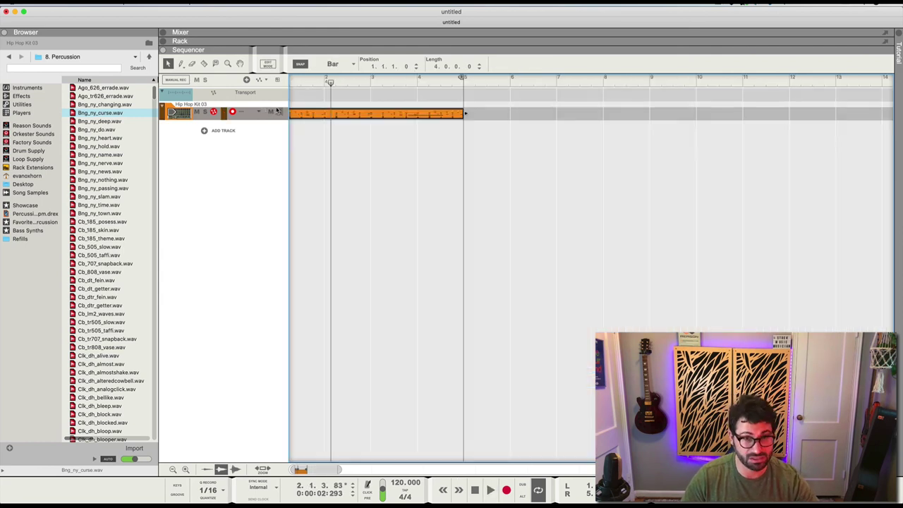
{"action": "key", "text": "F6"}
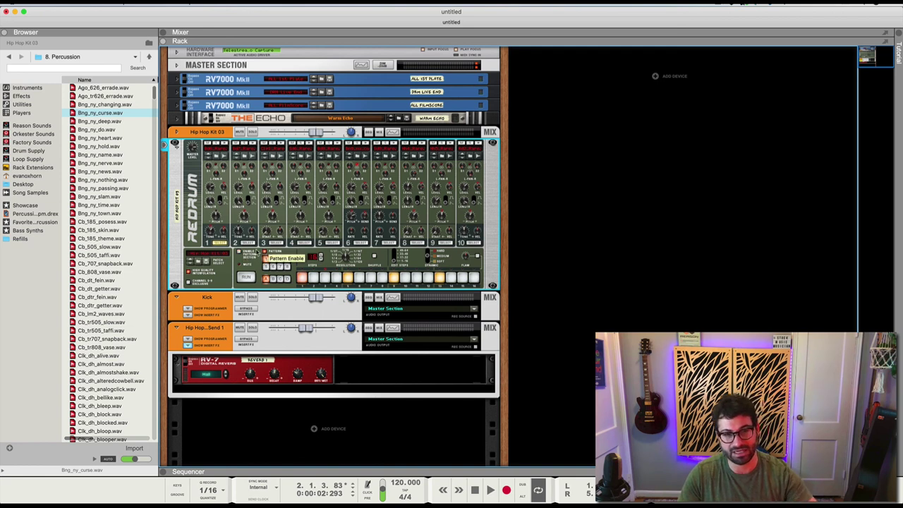
{"action": "key", "text": "space"}
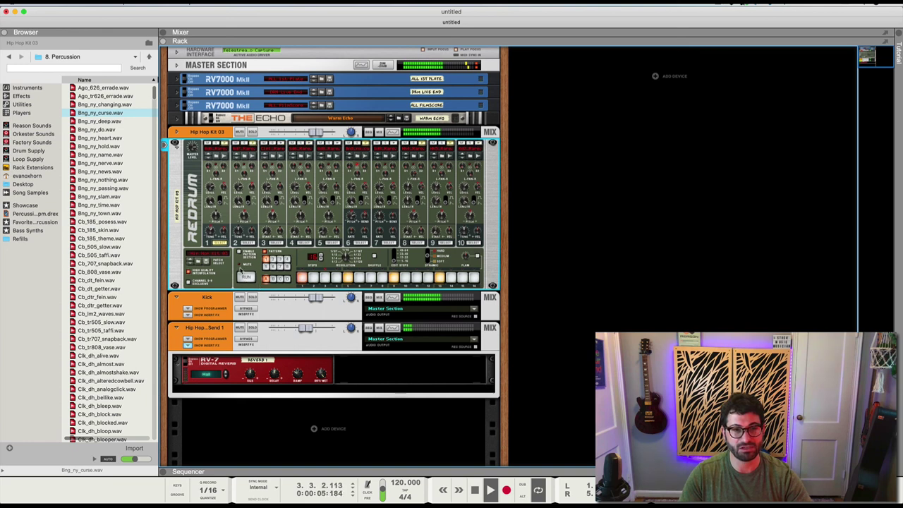
{"action": "key", "text": "space"}
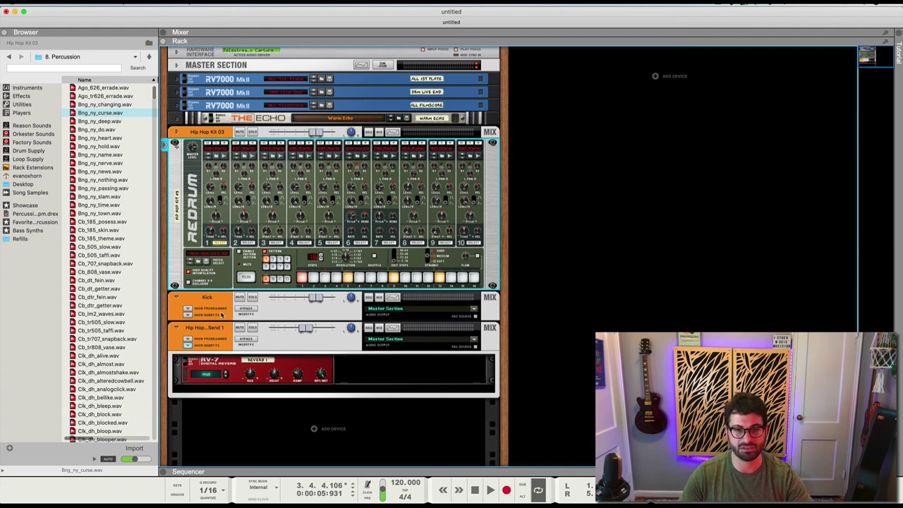
{"action": "key", "text": "space"}
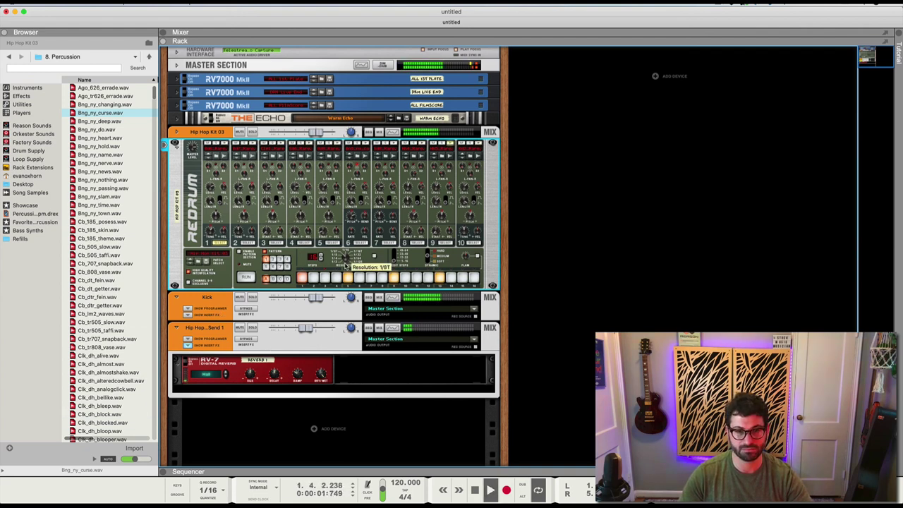
{"action": "left_click_drag", "start_coordinate": [346, 264], "coordinate": [346, 262]}
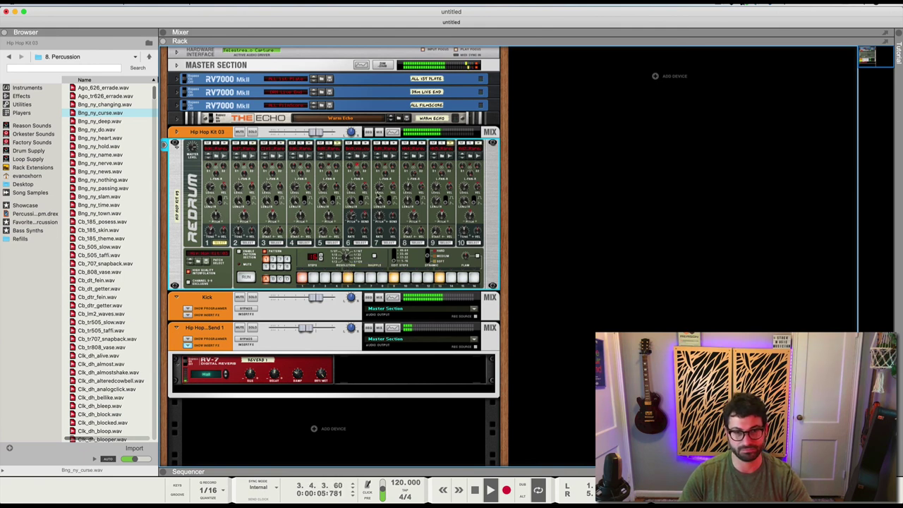
{"action": "key", "text": "space"}
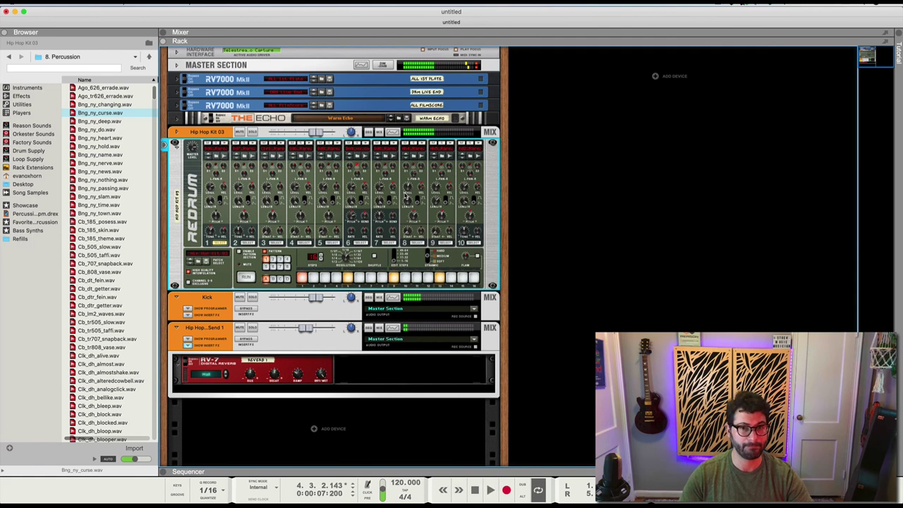